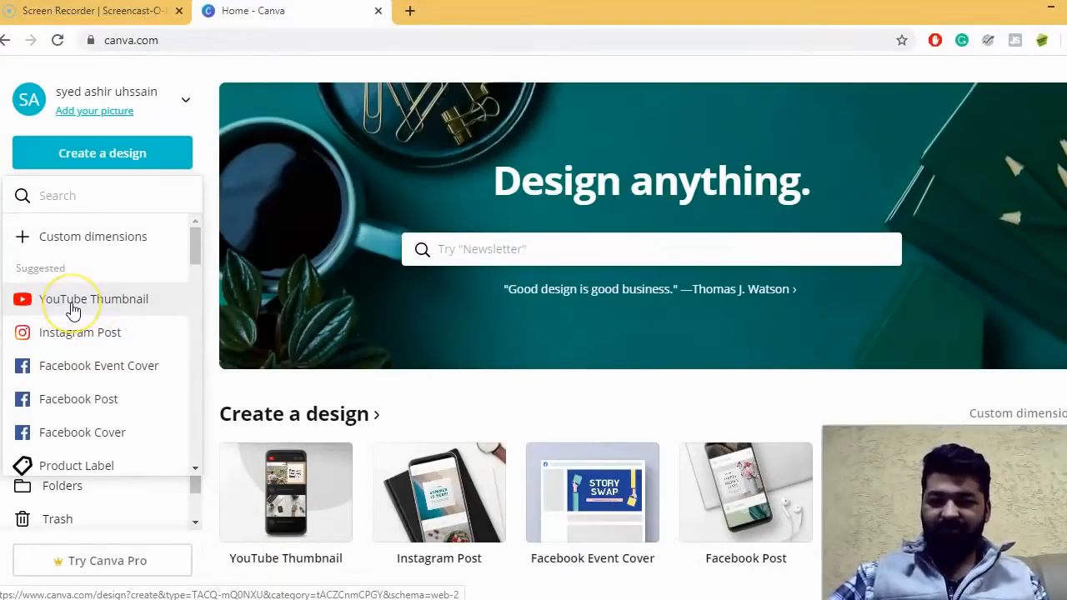
- Search the design types for "youtube" and create a new YouTube Thumbnail design
{"action": "left_click", "coordinate": [79, 201]}
{"action": "type", "text": "youtube"}
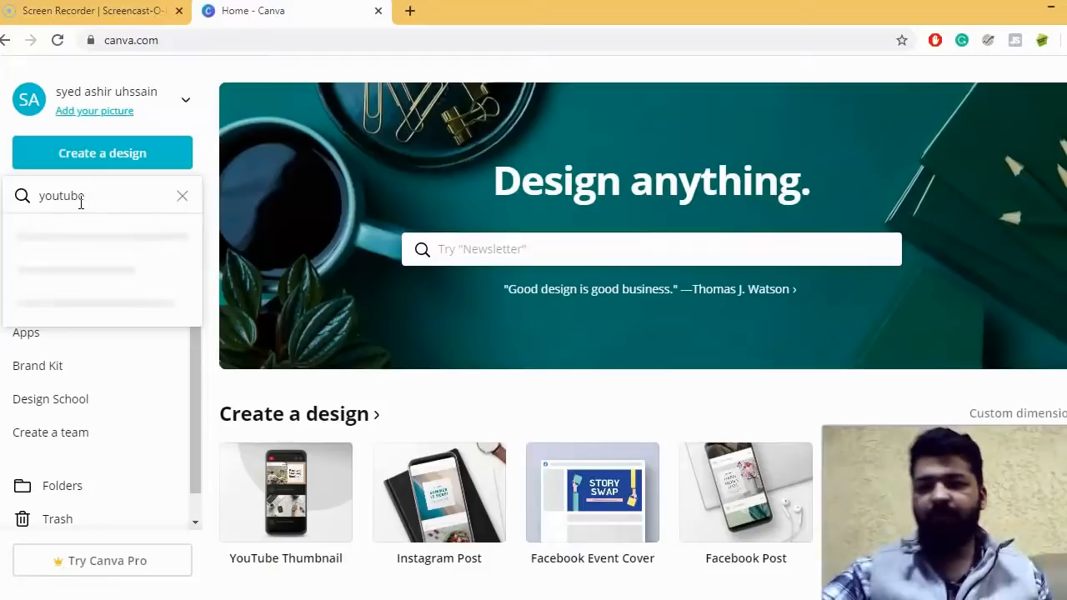
{"action": "left_click", "coordinate": [113, 304]}
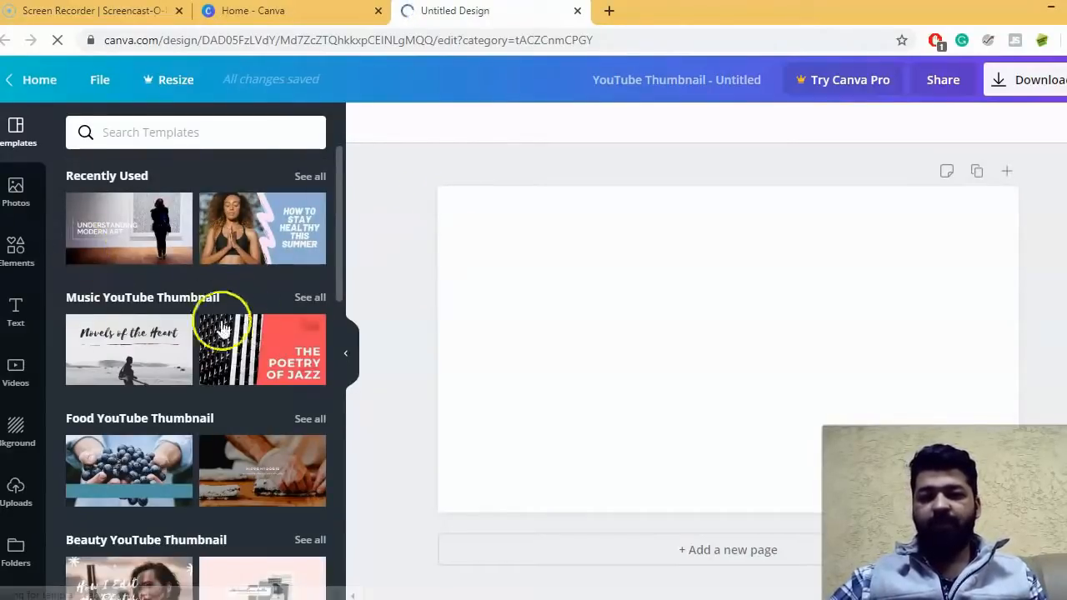
- Browse the YouTube thumbnail templates and apply the "The Basics of Social Media Management" template to the blank page
{"action": "scroll", "coordinate": [248, 379], "scroll_direction": "down", "scroll_amount": 1}
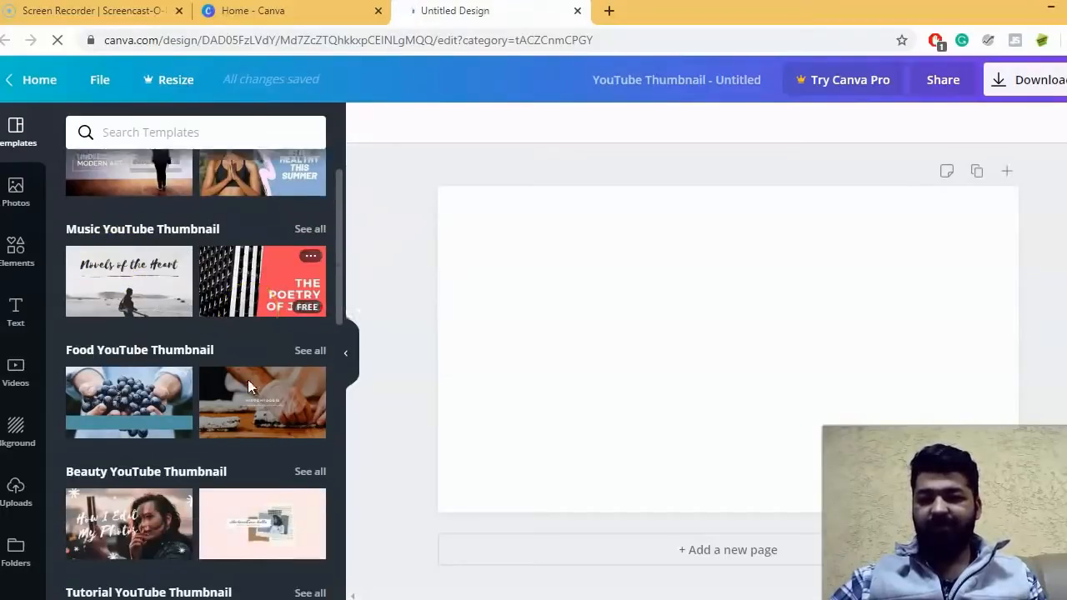
{"action": "scroll", "coordinate": [248, 384], "scroll_direction": "down", "scroll_amount": 2}
{"action": "scroll", "coordinate": [248, 383], "scroll_direction": "down", "scroll_amount": 2}
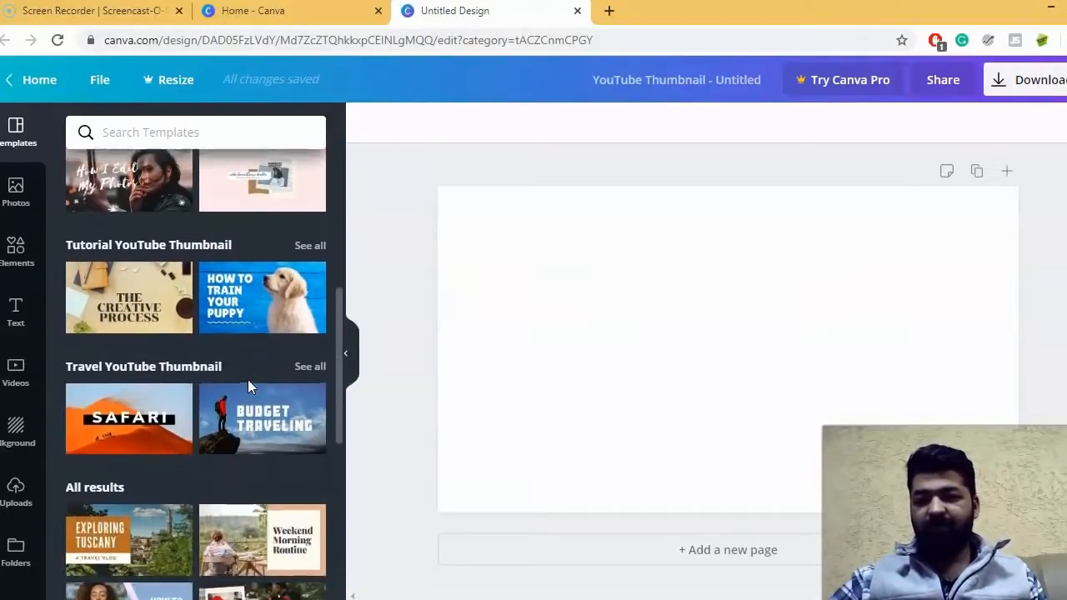
{"action": "scroll", "coordinate": [248, 379], "scroll_direction": "up", "scroll_amount": 5}
{"action": "scroll", "coordinate": [244, 383], "scroll_direction": "down", "scroll_amount": 1}
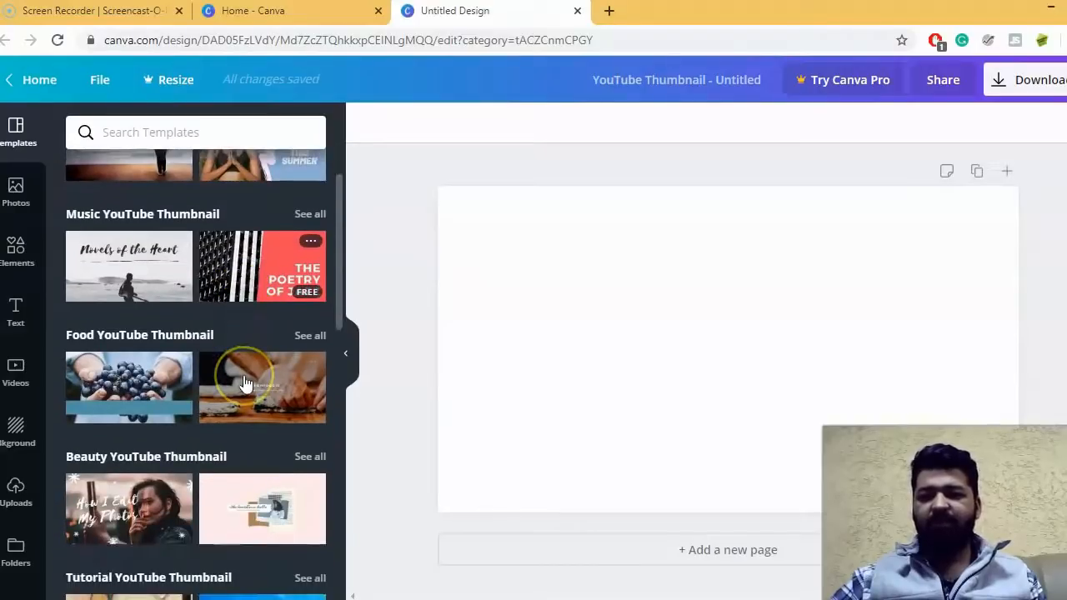
{"action": "scroll", "coordinate": [244, 383], "scroll_direction": "down", "scroll_amount": 1}
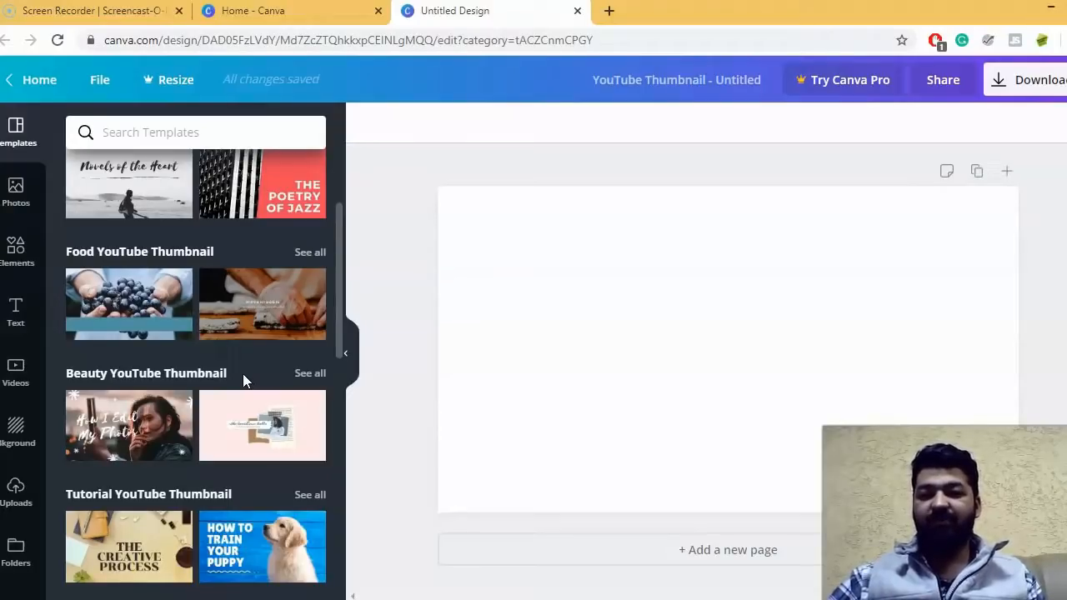
{"action": "scroll", "coordinate": [242, 379], "scroll_direction": "down", "scroll_amount": 2}
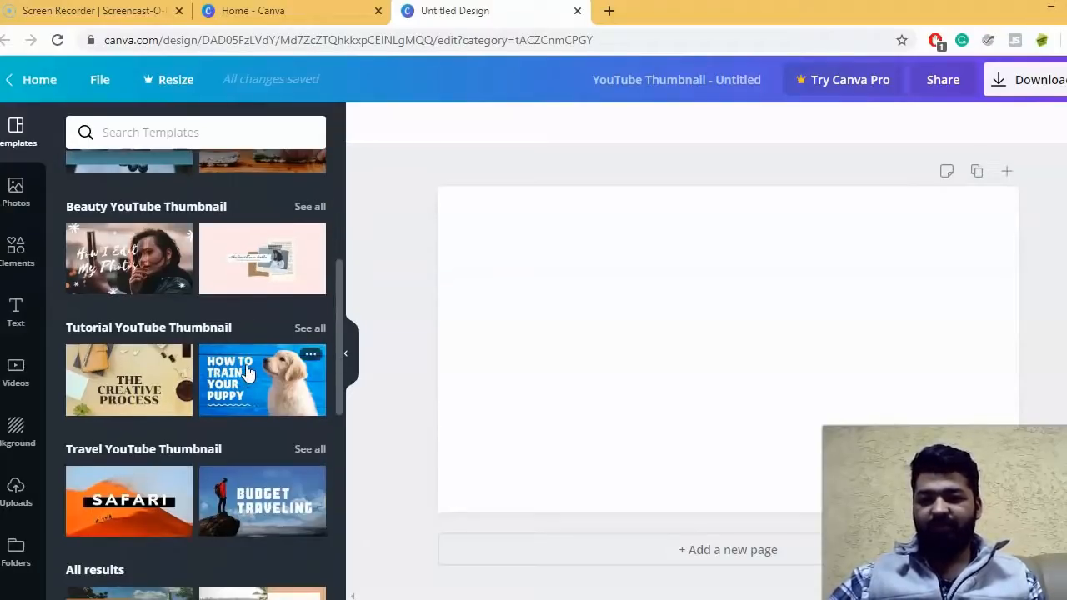
{"action": "left_click", "coordinate": [209, 321]}
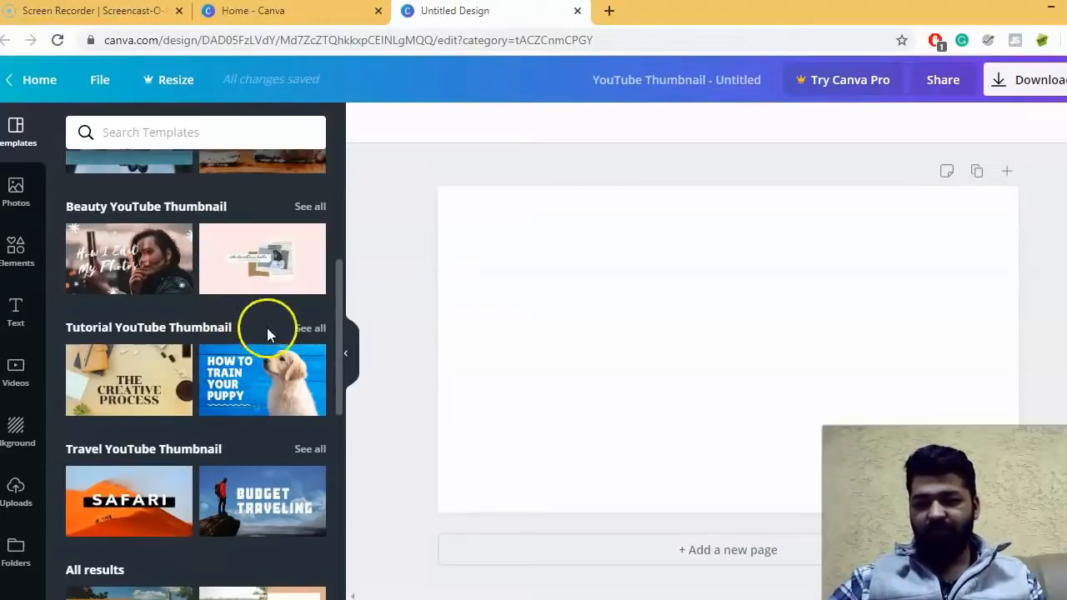
{"action": "scroll", "coordinate": [267, 331], "scroll_direction": "down", "scroll_amount": 5}
{"action": "scroll", "coordinate": [162, 342], "scroll_direction": "down", "scroll_amount": 1}
{"action": "scroll", "coordinate": [233, 337], "scroll_direction": "down", "scroll_amount": 1}
{"action": "scroll", "coordinate": [237, 337], "scroll_direction": "down", "scroll_amount": 1}
{"action": "scroll", "coordinate": [208, 342], "scroll_direction": "down", "scroll_amount": 2}
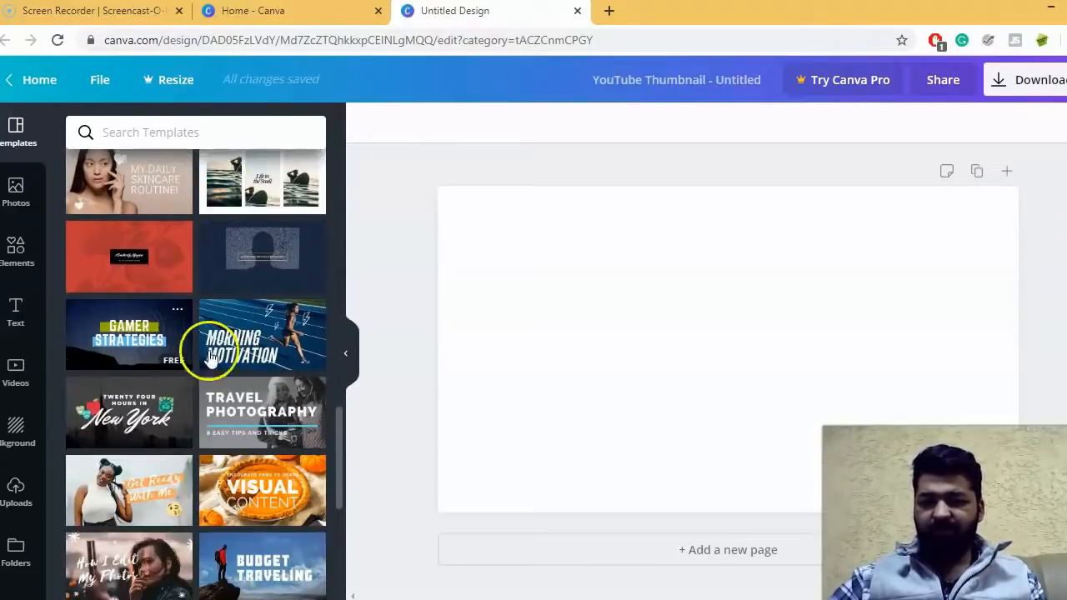
{"action": "scroll", "coordinate": [203, 441], "scroll_direction": "down", "scroll_amount": 2}
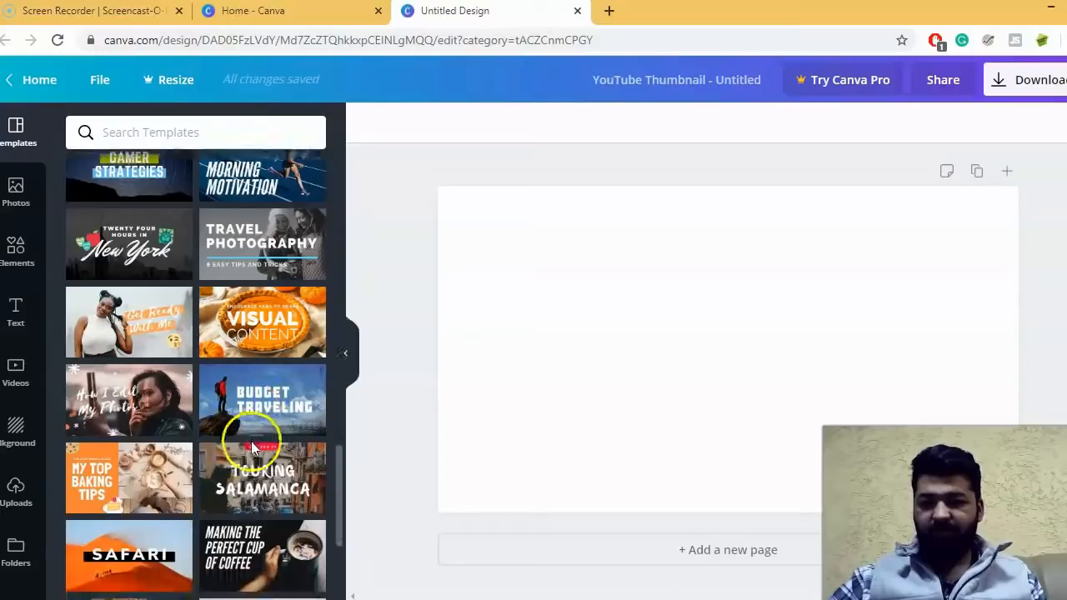
{"action": "scroll", "coordinate": [252, 448], "scroll_direction": "down", "scroll_amount": 1}
{"action": "scroll", "coordinate": [267, 408], "scroll_direction": "down", "scroll_amount": 1}
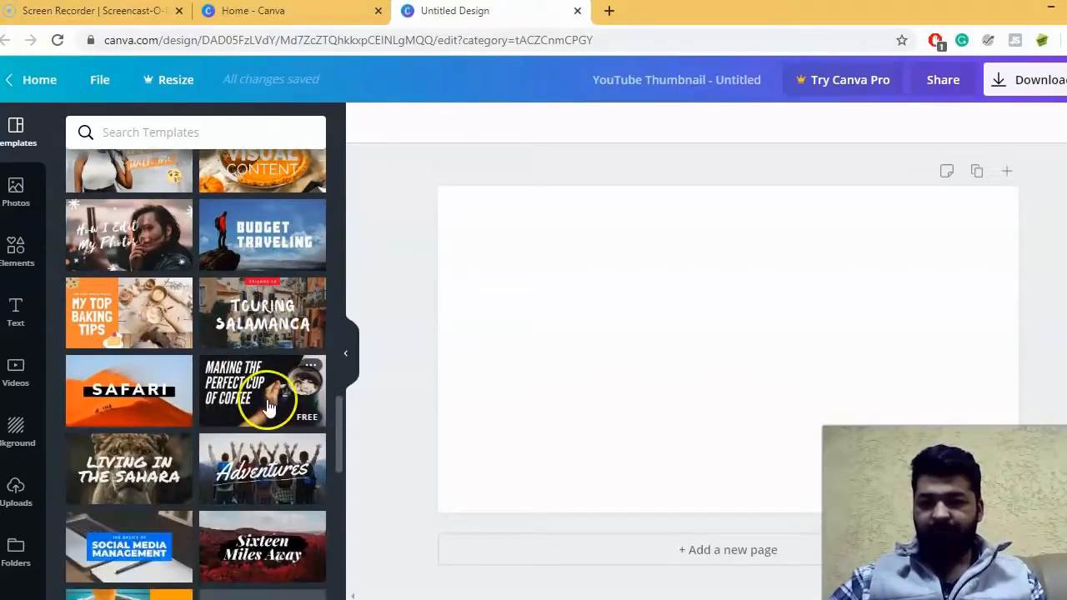
{"action": "scroll", "coordinate": [269, 406], "scroll_direction": "down", "scroll_amount": 1}
{"action": "scroll", "coordinate": [178, 393], "scroll_direction": "down", "scroll_amount": 2}
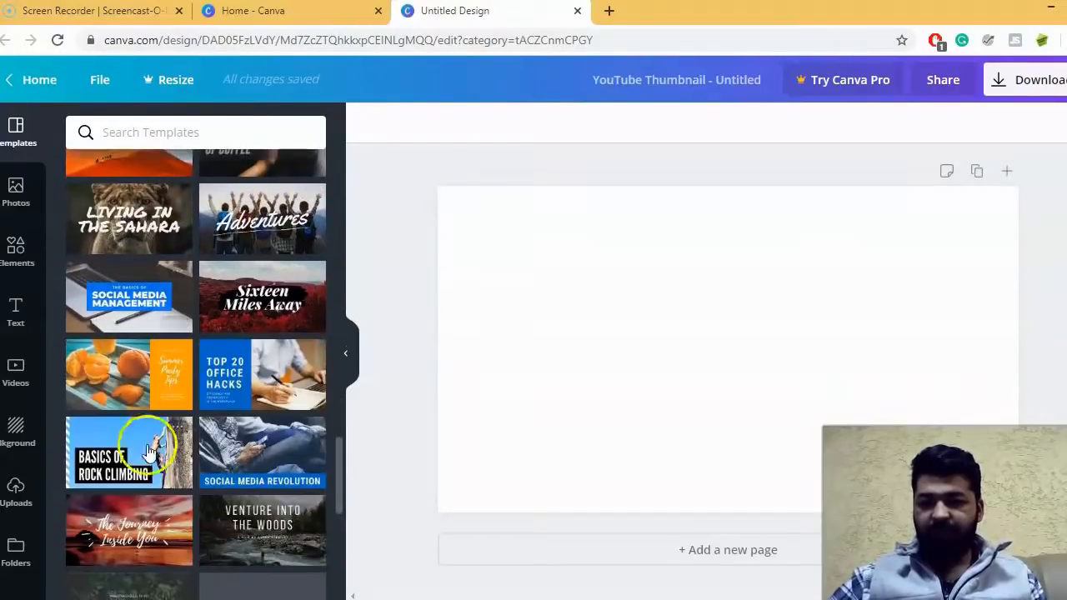
{"action": "left_click", "coordinate": [139, 305]}
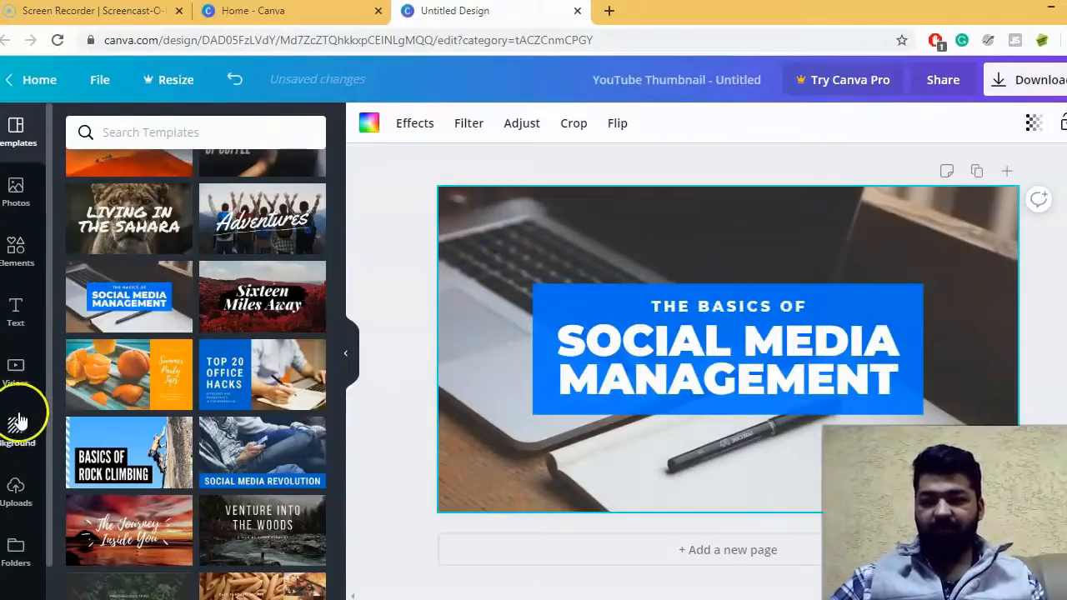
- Replace the template's background with the free snowy mountain photo with a blue sky
{"action": "left_click", "coordinate": [17, 428]}
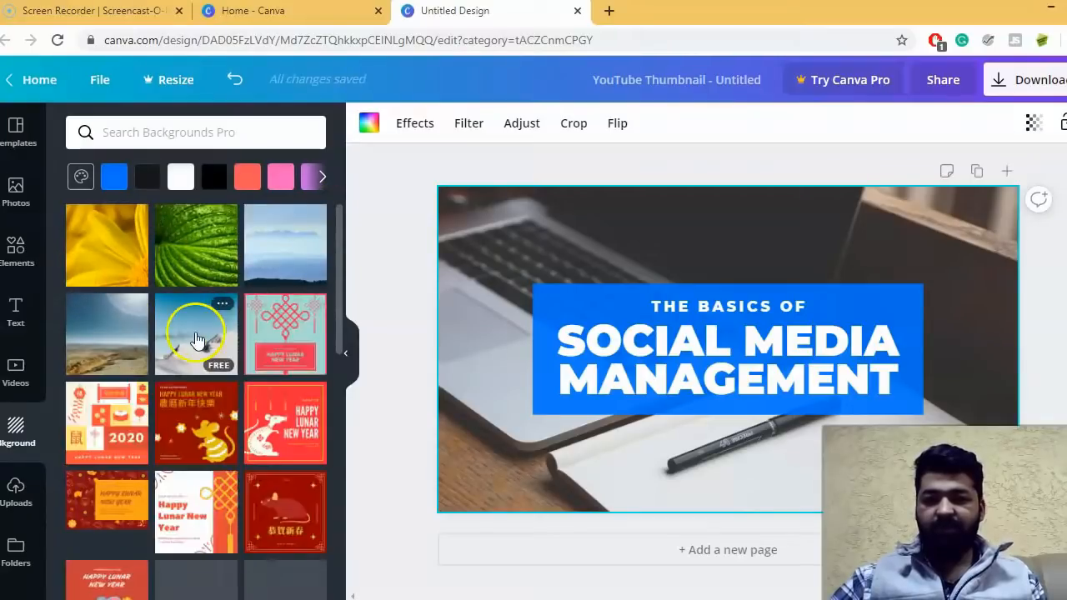
{"action": "left_click", "coordinate": [193, 337]}
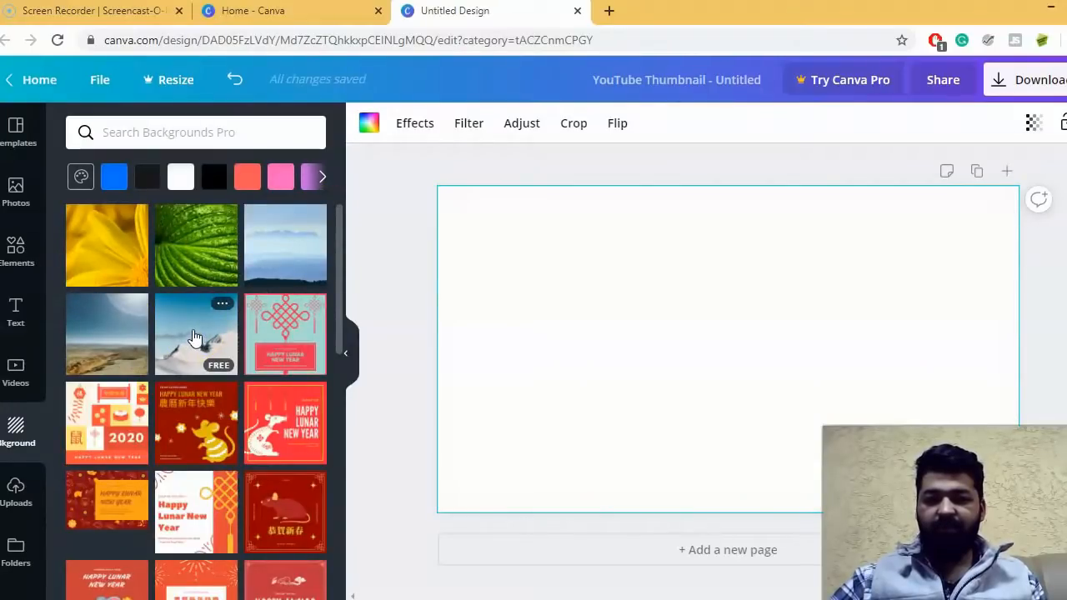
{"action": "left_click", "coordinate": [213, 377]}
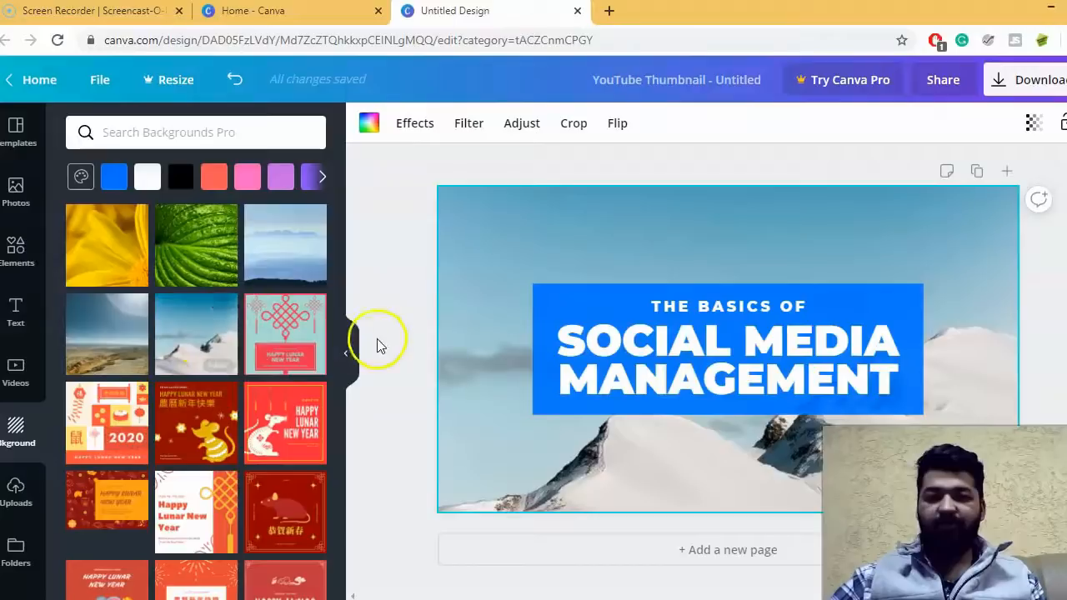
- Change the thumbnail's background to the green-and-yellow sunset sky photo with dark tree silhouettes
{"action": "scroll", "coordinate": [218, 404], "scroll_direction": "down", "scroll_amount": 5}
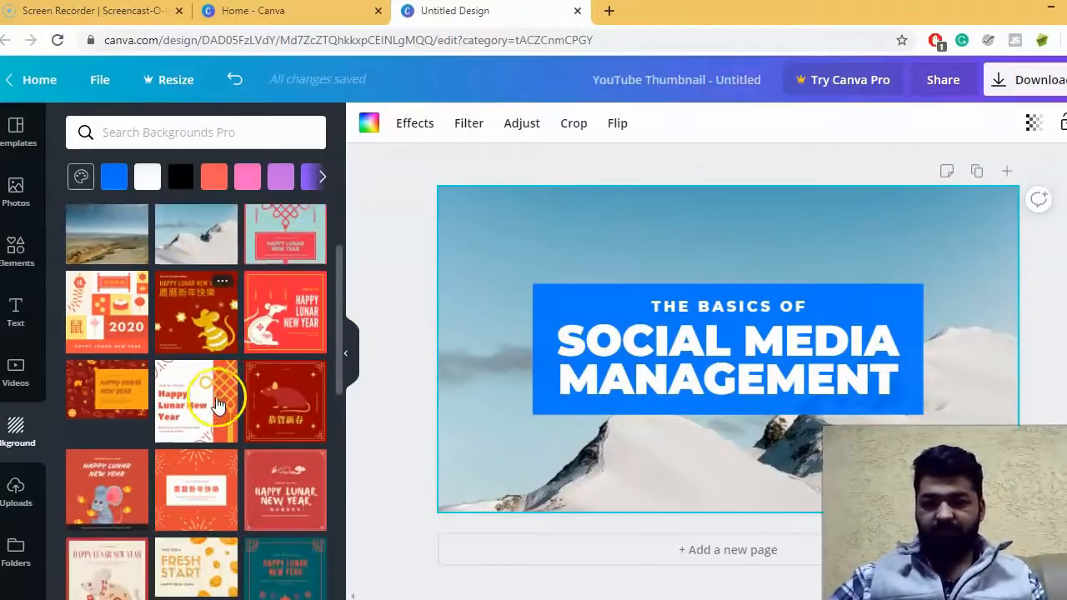
{"action": "scroll", "coordinate": [233, 388], "scroll_direction": "down", "scroll_amount": 2}
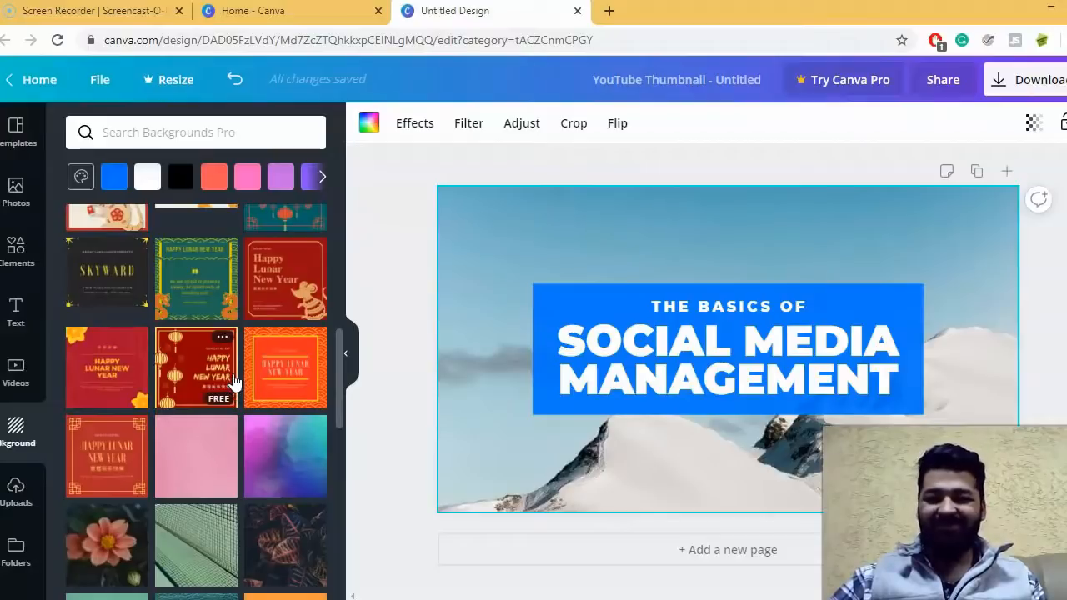
{"action": "scroll", "coordinate": [232, 381], "scroll_direction": "down", "scroll_amount": 3}
{"action": "left_click", "coordinate": [258, 382]}
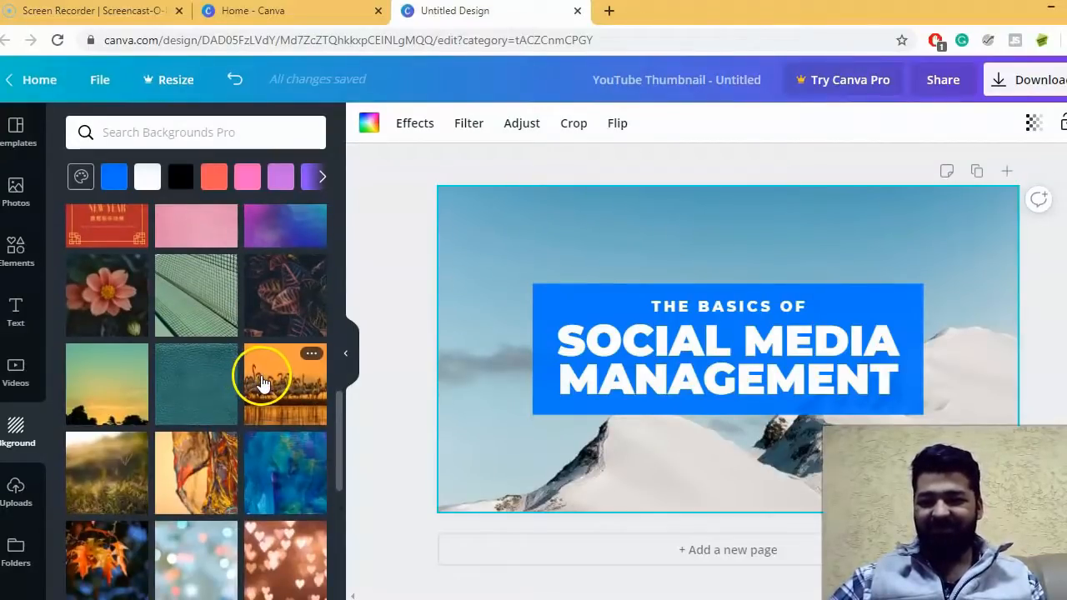
{"action": "left_click", "coordinate": [120, 393]}
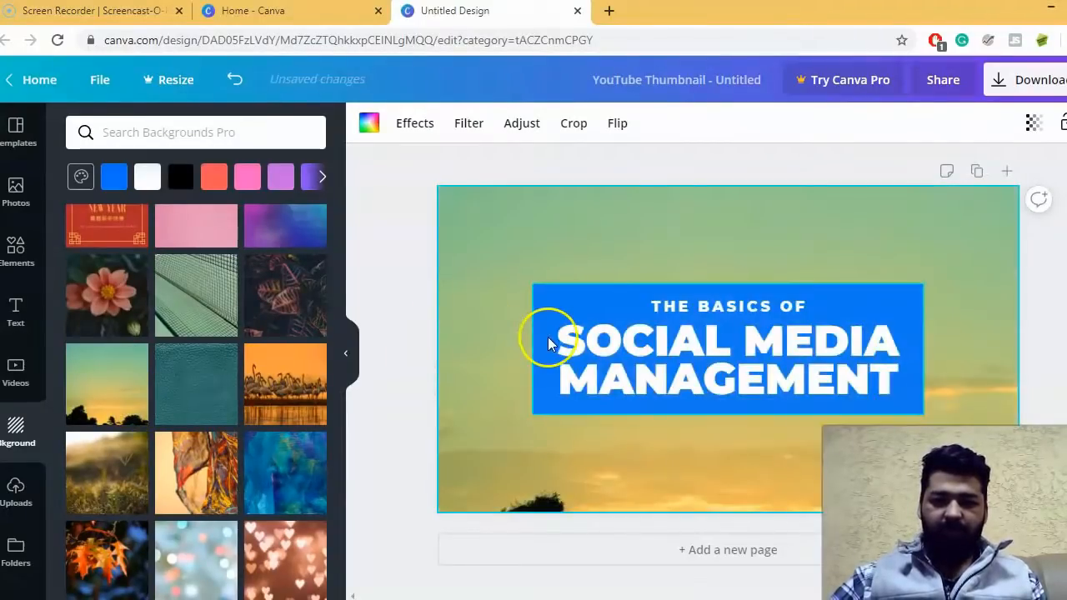
- Set the transparency of the grouped blue title box and its text to 37
{"action": "left_click", "coordinate": [573, 305]}
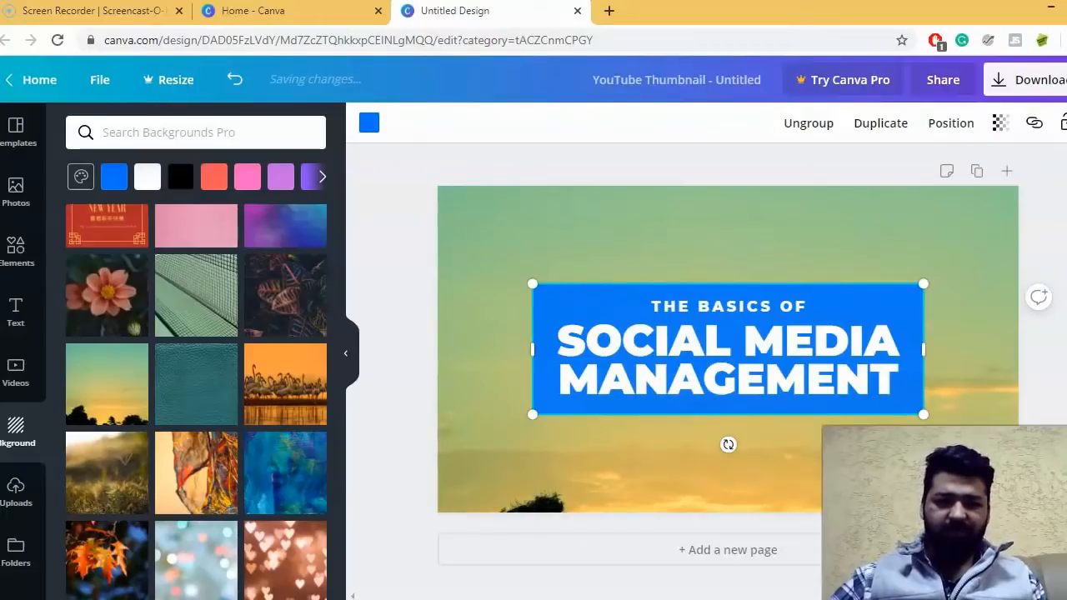
{"action": "left_click", "coordinate": [999, 122]}
{"action": "left_click_drag", "start_coordinate": [962, 165], "coordinate": [885, 168]}
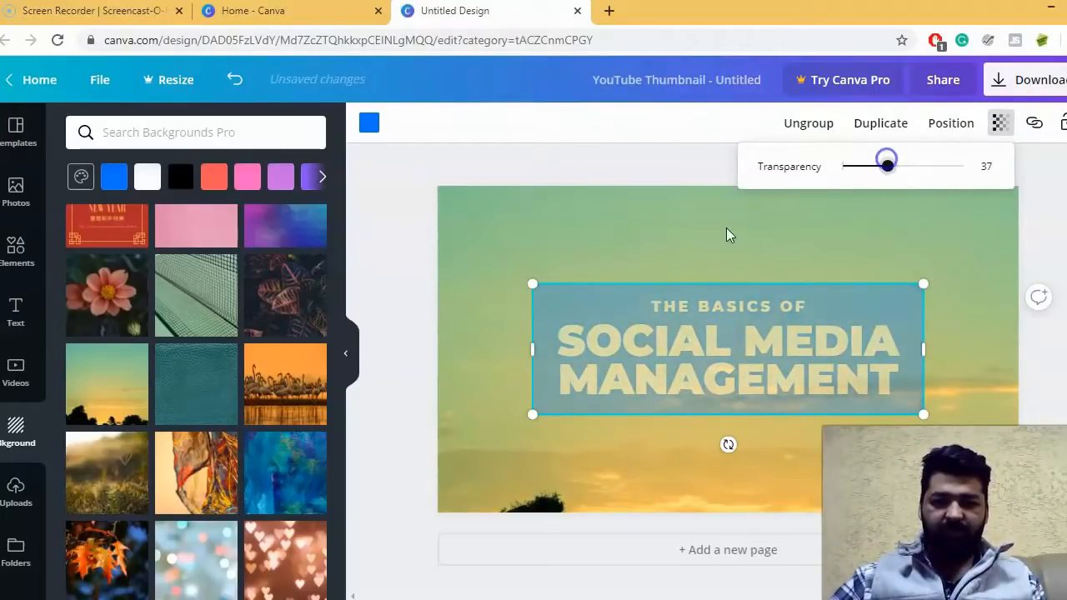
- Change the title box's fill from the default colors to medium grey, the third swatch in the grey row
{"action": "left_click", "coordinate": [369, 125]}
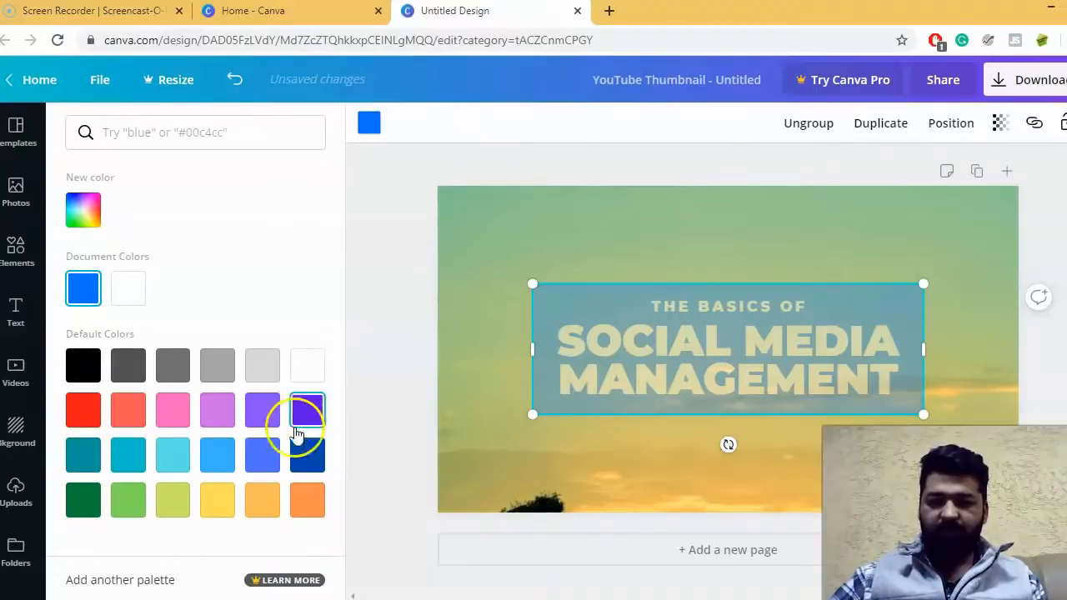
{"action": "left_click", "coordinate": [167, 369]}
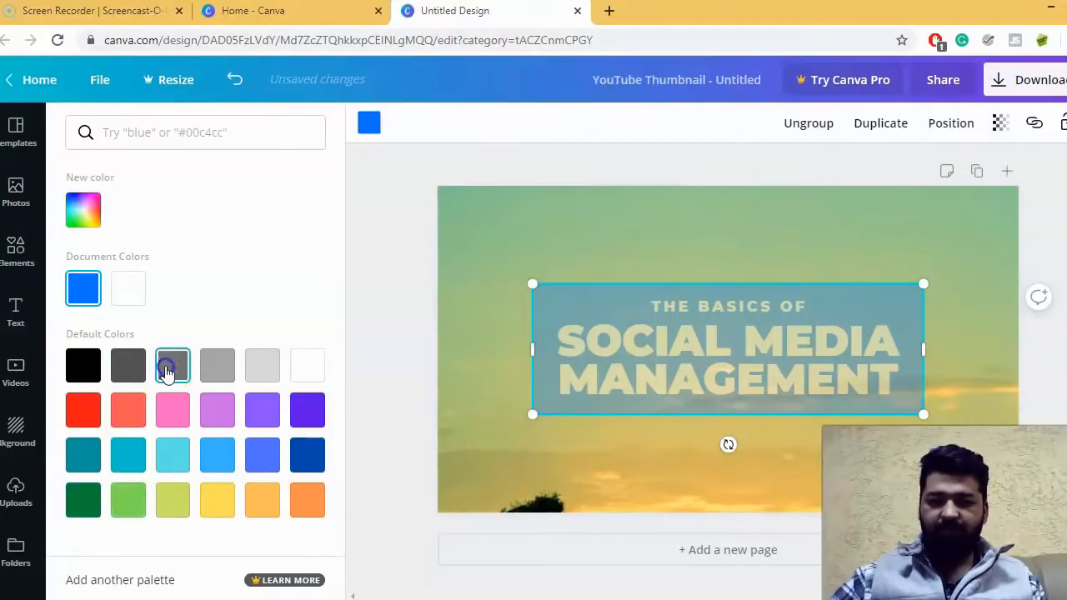
{"action": "left_click", "coordinate": [509, 269]}
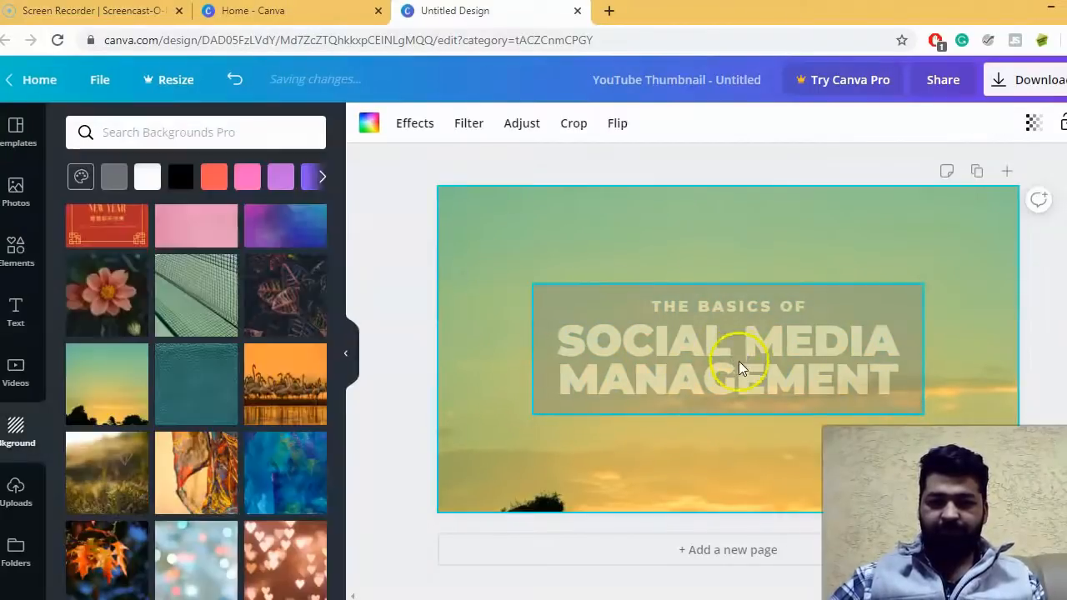
- Replace the main title text "SOCIAL MEDIA MANAGEMENT" with "20% OFF"
{"action": "left_click", "coordinate": [738, 361]}
{"action": "double_click", "coordinate": [739, 358]}
{"action": "left_click", "coordinate": [745, 353]}
{"action": "left_click_drag", "start_coordinate": [893, 384], "coordinate": [514, 331]}
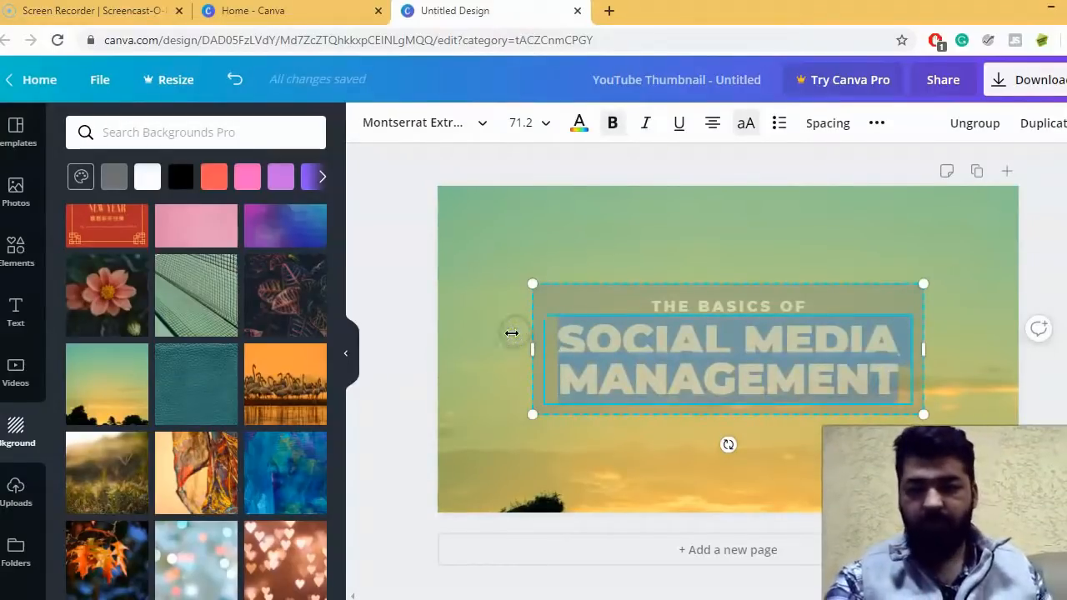
{"action": "type", "text": "20% OFF"}
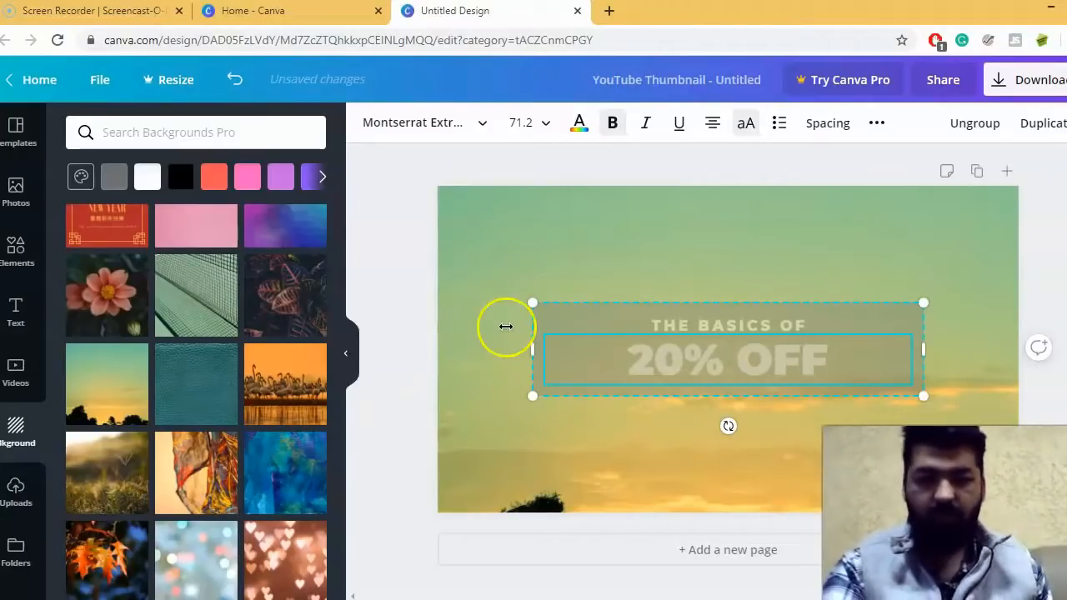
- Replace the small line above the title, "THE BASICS OF", with "THE BIG MUSEUM"
{"action": "left_click", "coordinate": [735, 320]}
{"action": "left_click", "coordinate": [735, 322]}
{"action": "left_click", "coordinate": [735, 321]}
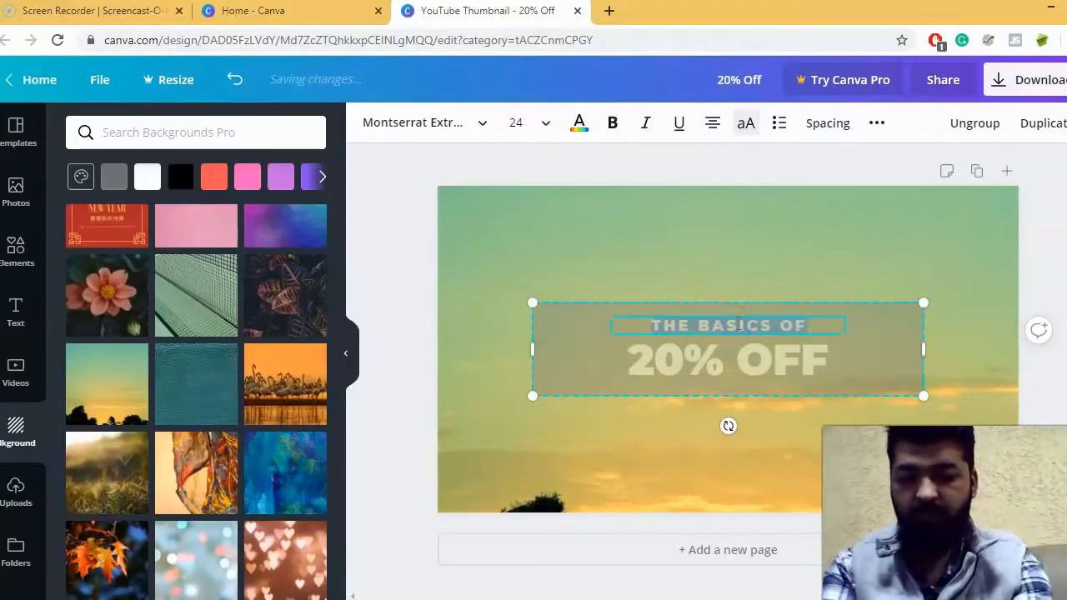
{"action": "type", "text": "THE BIG MUSEUM"}
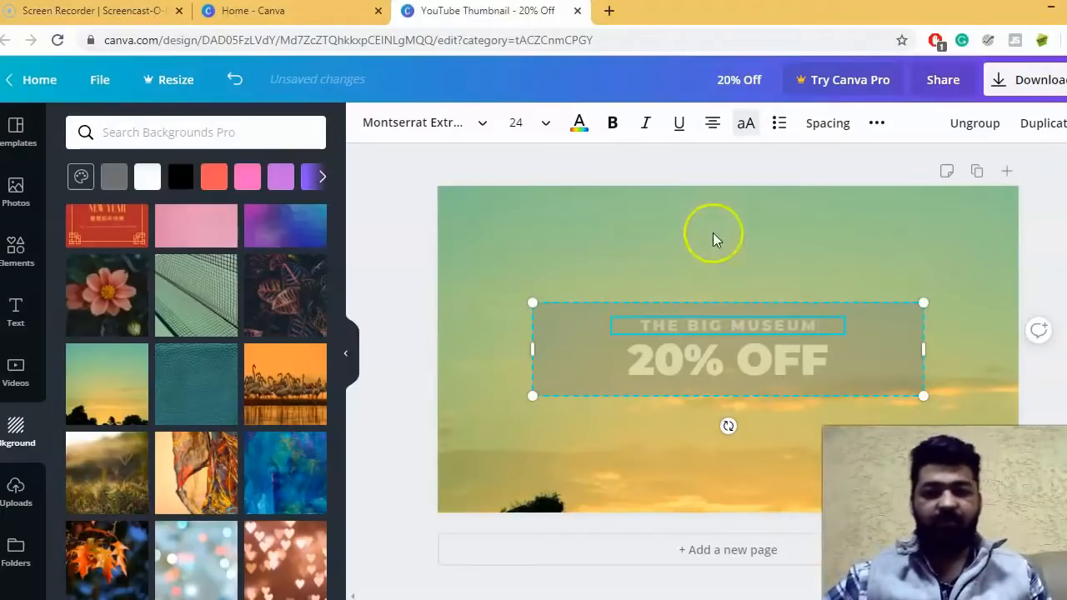
{"action": "left_click", "coordinate": [712, 232]}
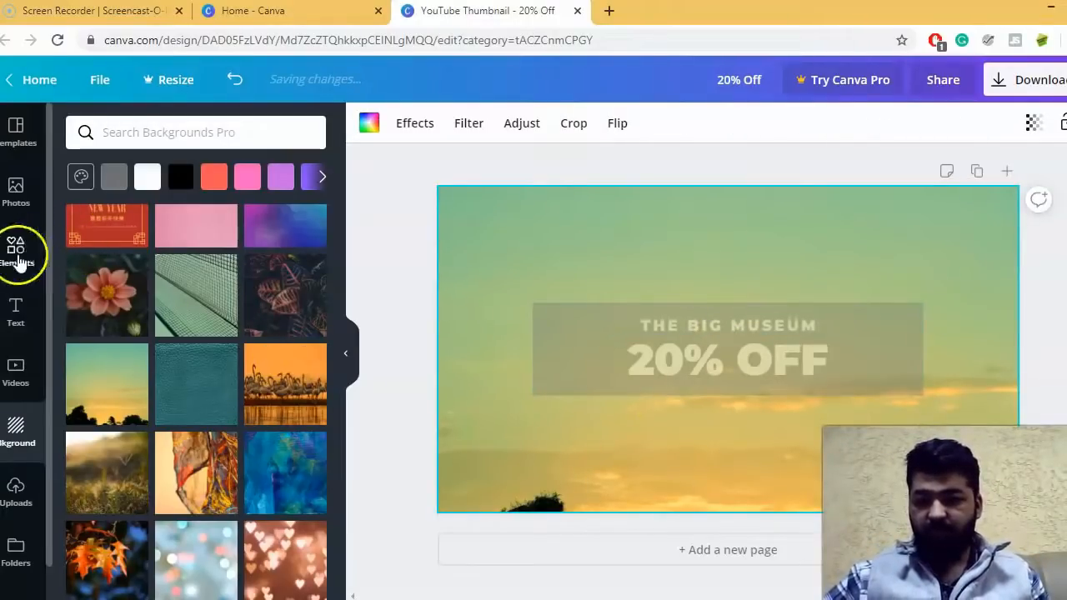
- Add a subheading to the thumbnail reading "*SUNDAYS ONLY" and select all of its text
{"action": "left_click", "coordinate": [16, 310]}
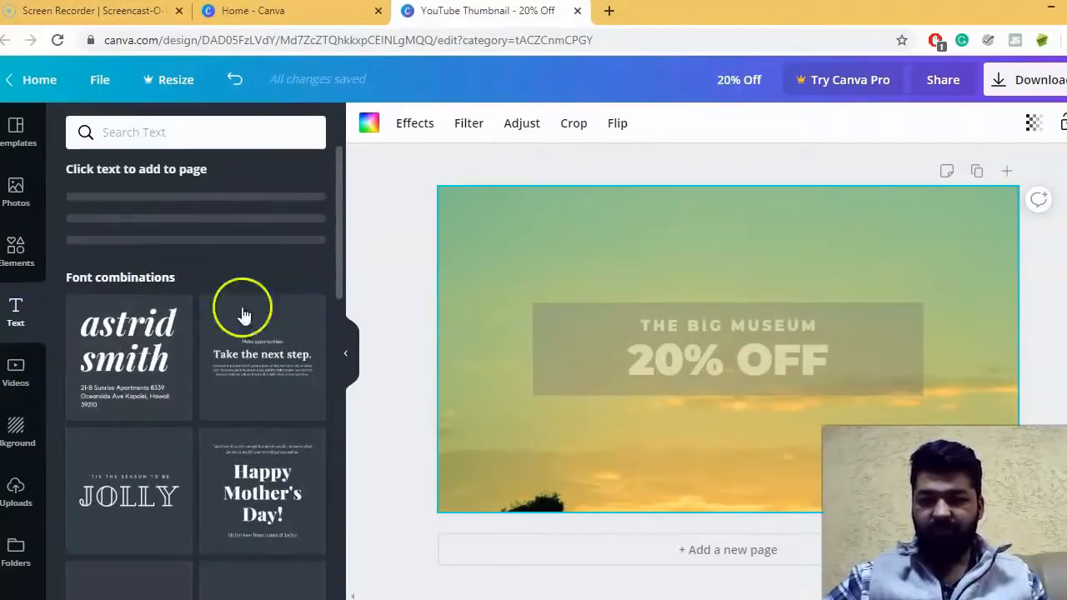
{"action": "left_click", "coordinate": [150, 265]}
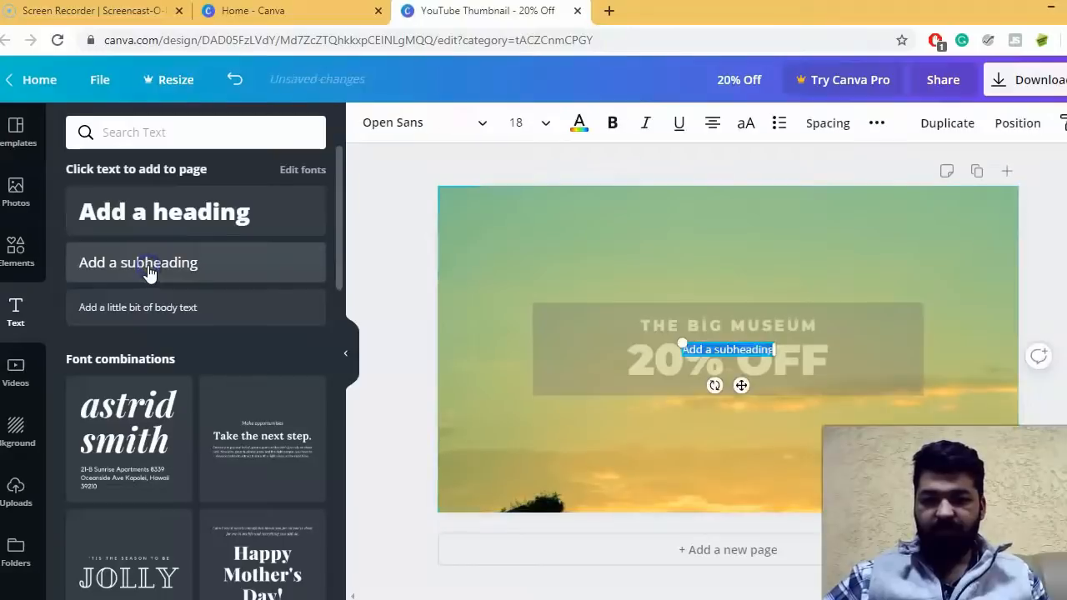
{"action": "type", "text": "SUN"}
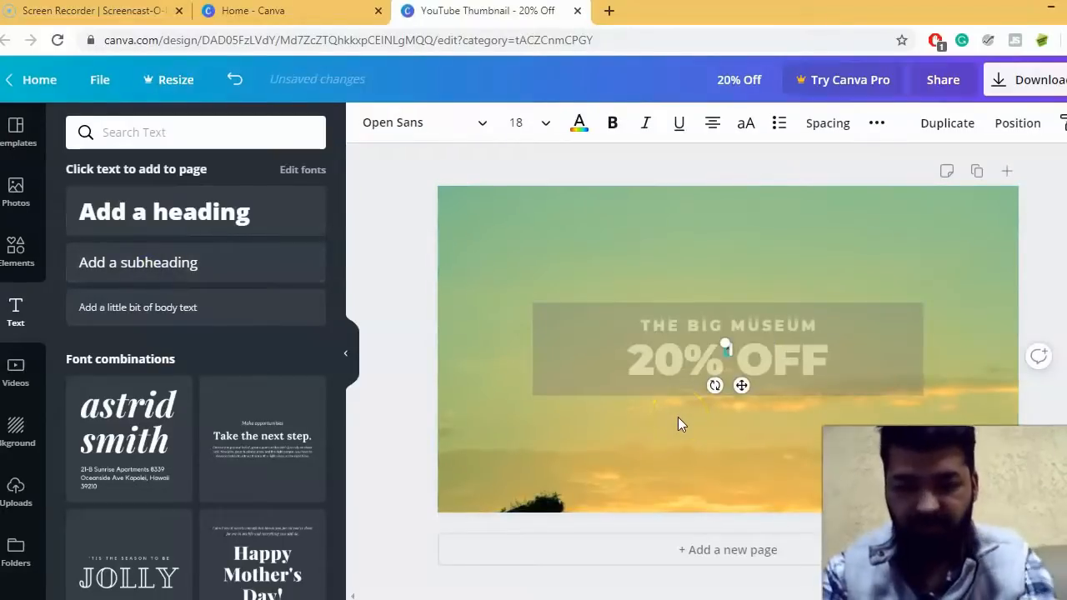
{"action": "type", "text": "DAYS ONLY"}
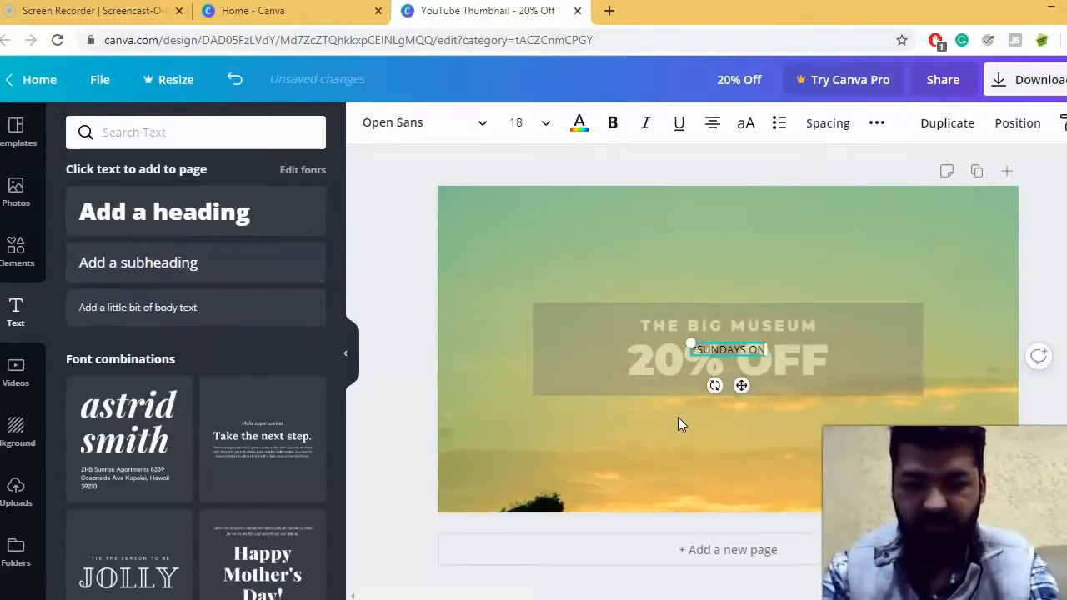
{"action": "key", "text": "ctrl+a"}
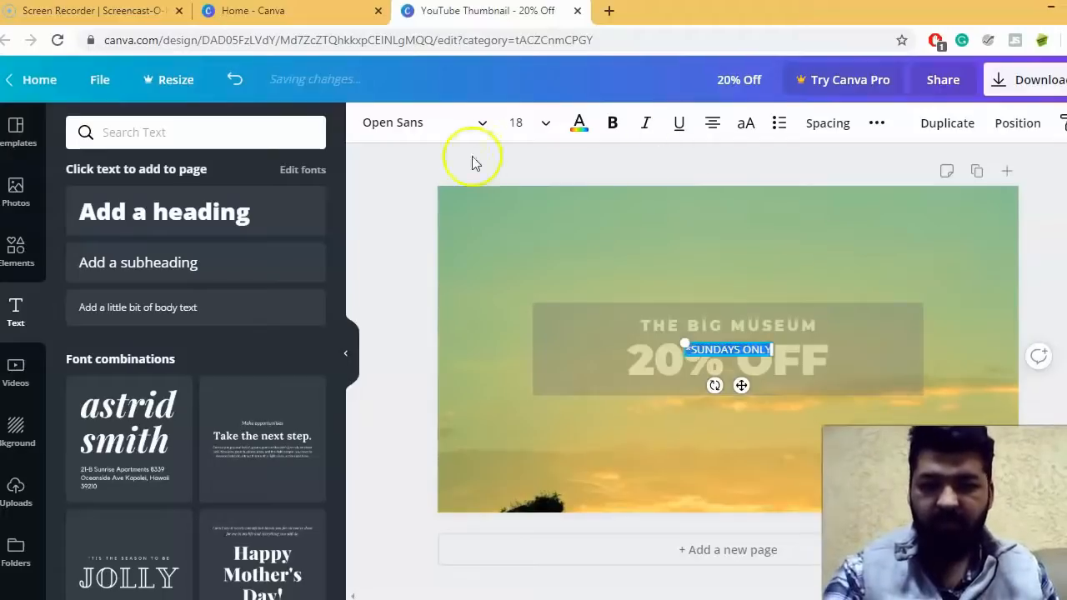
- Set the "*SUNDAYS ONLY" text to size 24 and move it to the lower-left corner of the thumbnail
{"action": "left_click", "coordinate": [545, 123]}
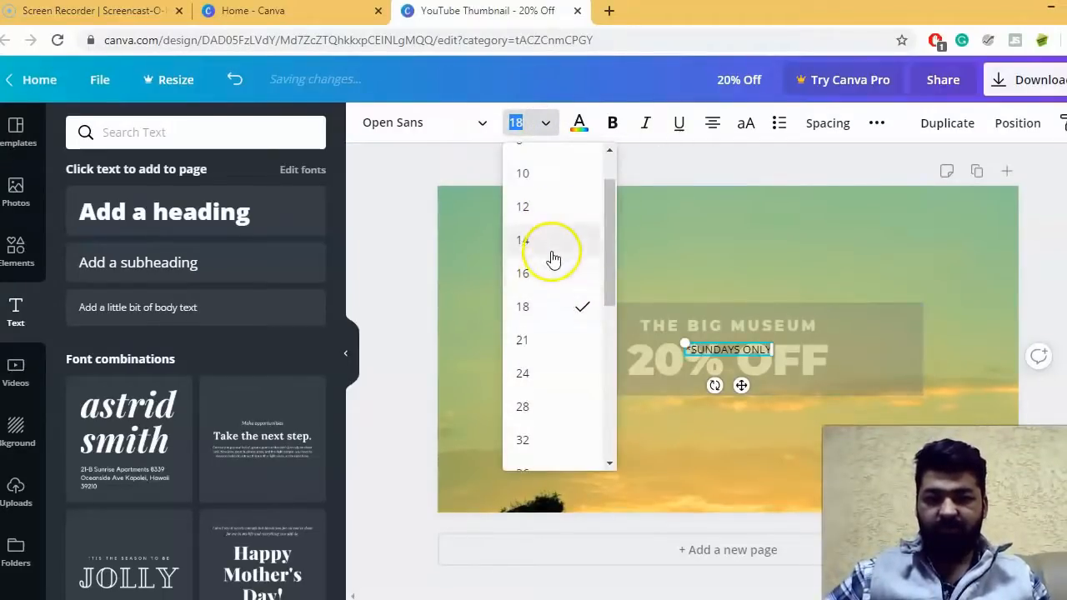
{"action": "left_click", "coordinate": [550, 377]}
{"action": "left_click", "coordinate": [716, 364]}
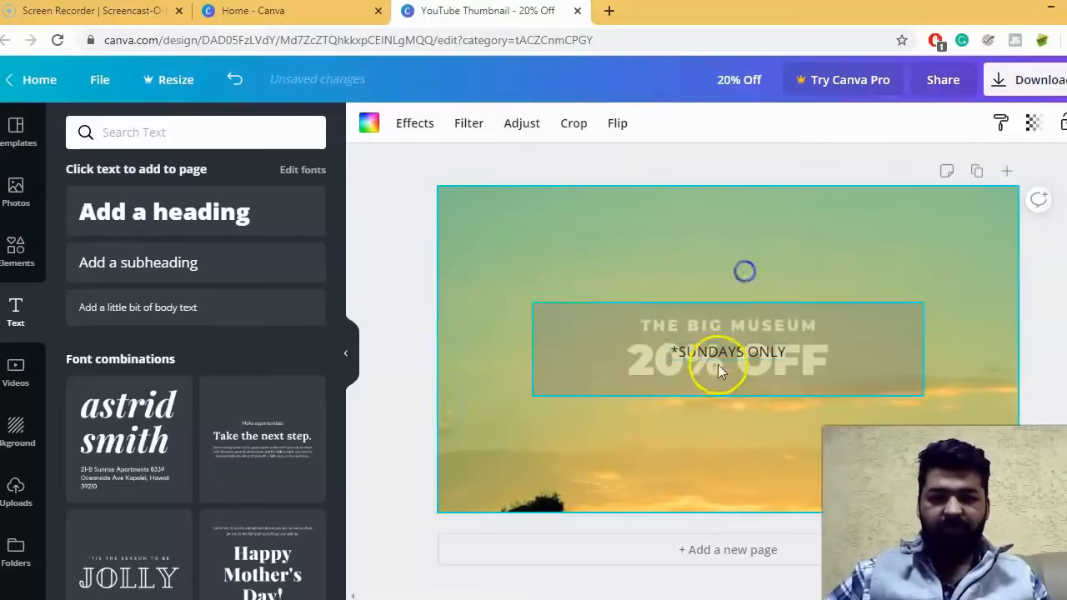
{"action": "left_click_drag", "start_coordinate": [718, 350], "coordinate": [492, 497]}
{"action": "left_click", "coordinate": [487, 461]}
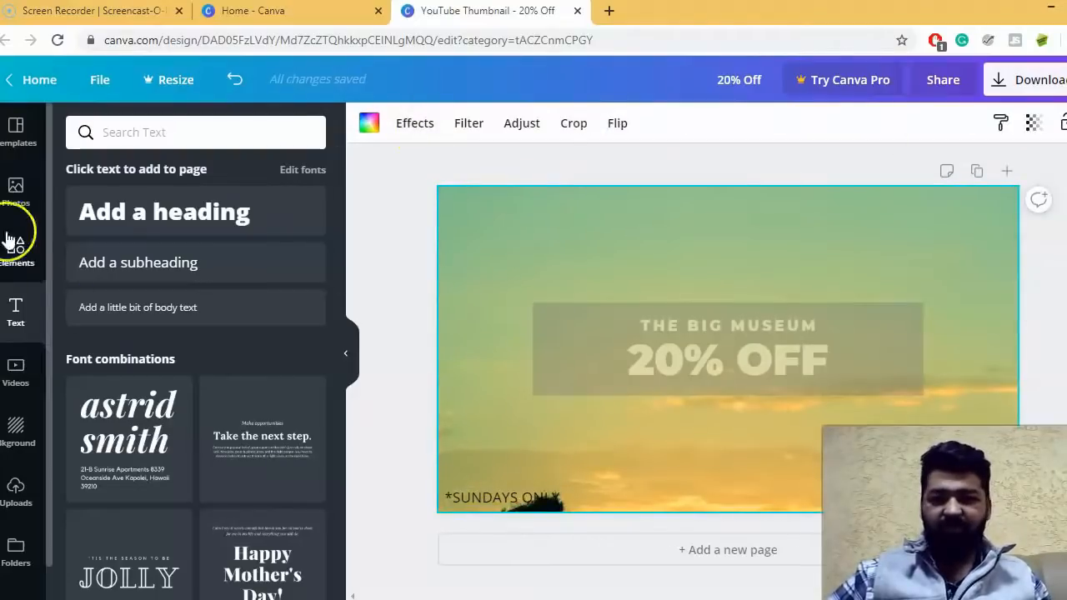
- Change the "*SUNDAYS ONLY" text color to white from the document colors
{"action": "left_click", "coordinate": [510, 500]}
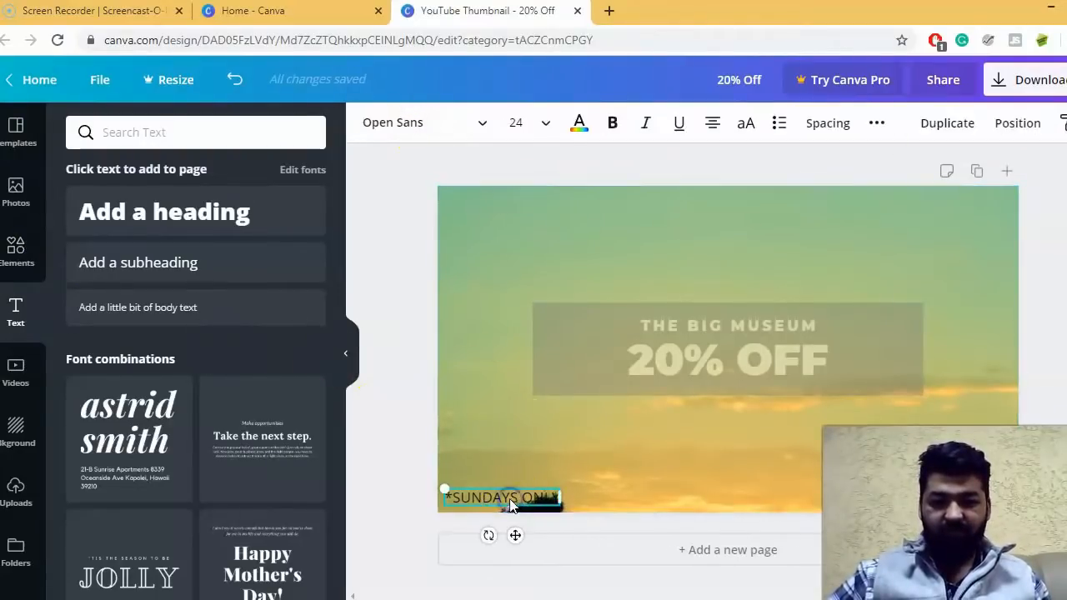
{"action": "left_click", "coordinate": [580, 123]}
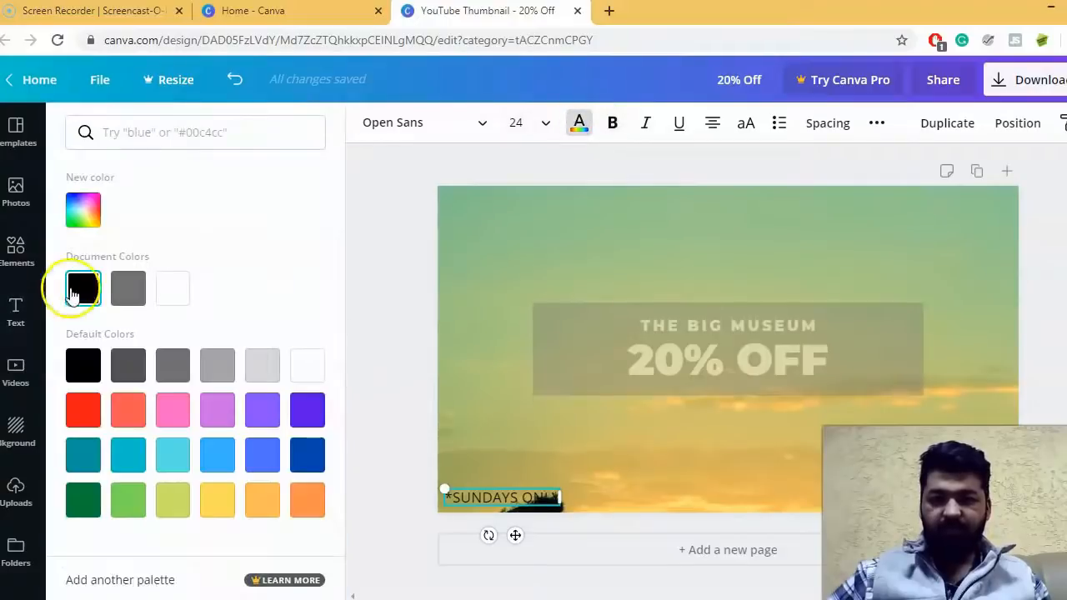
{"action": "left_click", "coordinate": [177, 299]}
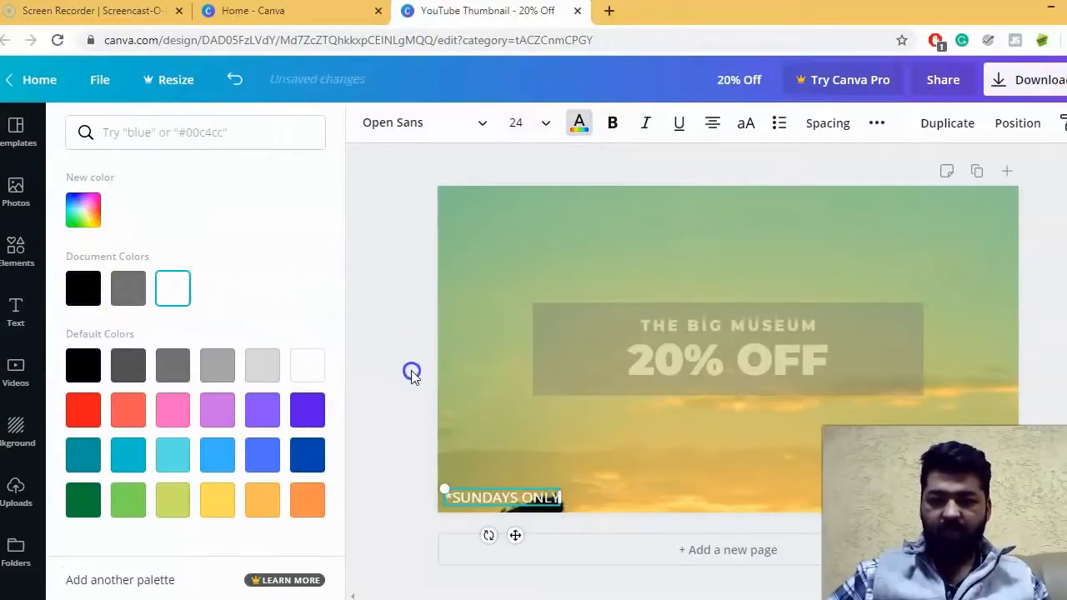
{"action": "left_click", "coordinate": [409, 373]}
{"action": "left_click", "coordinate": [415, 444]}
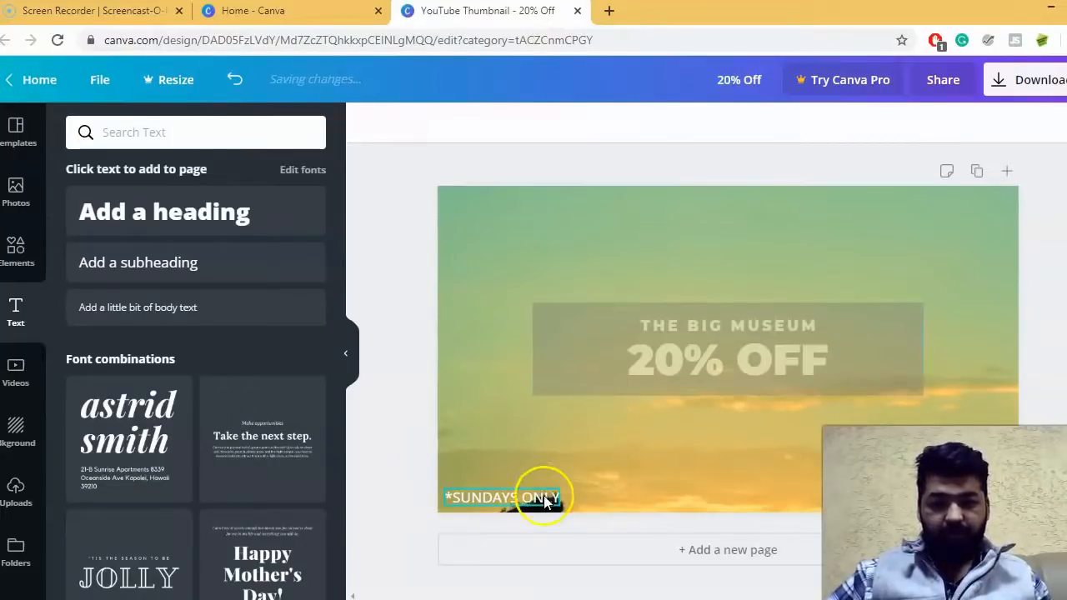
{"action": "left_click", "coordinate": [803, 398]}
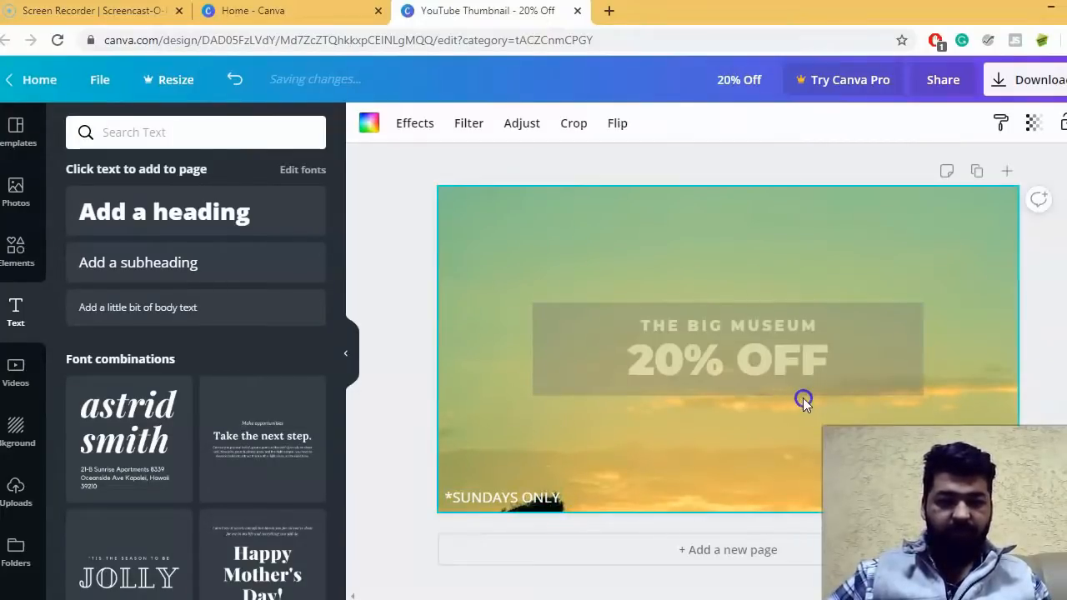
{"action": "left_click", "coordinate": [379, 290]}
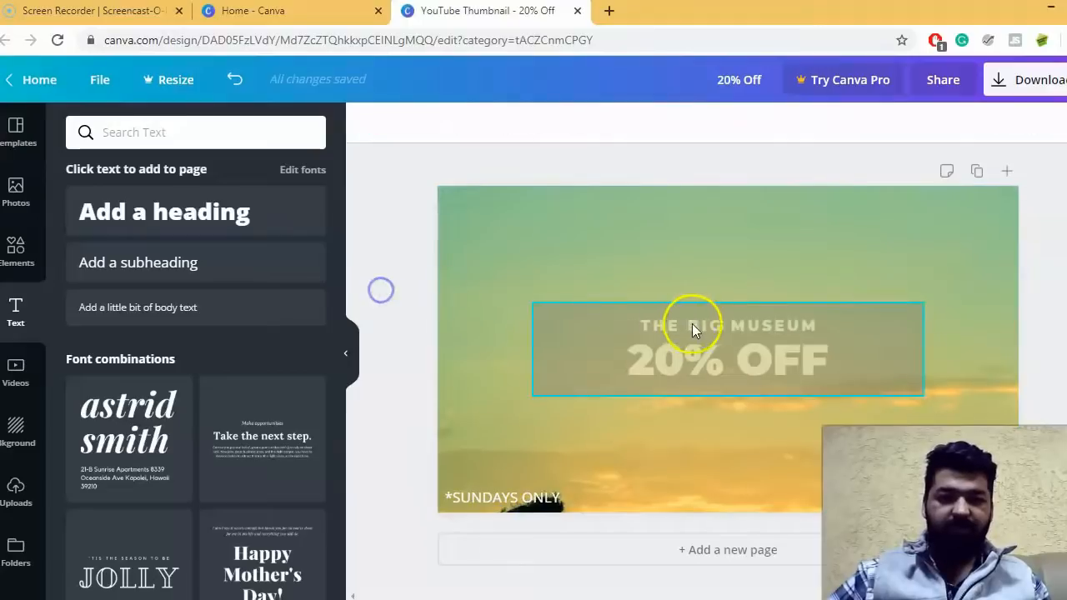
- Search the photo library for "museum" and make the free black-and-white photo of framed pictures the thumbnail's background
{"action": "left_click", "coordinate": [25, 206]}
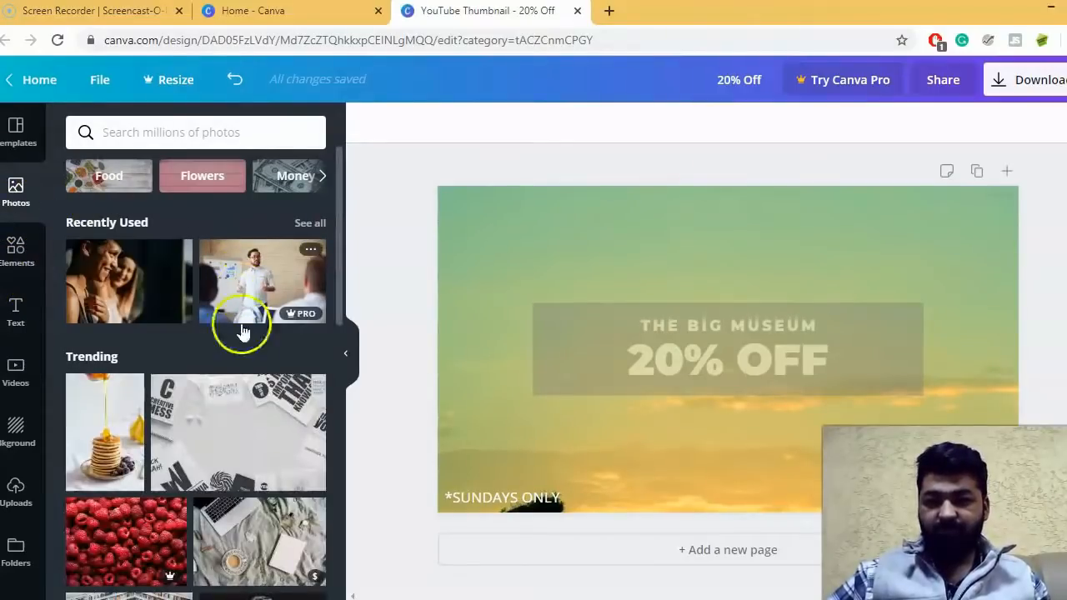
{"action": "scroll", "coordinate": [246, 307], "scroll_direction": "down", "scroll_amount": 1}
{"action": "scroll", "coordinate": [248, 309], "scroll_direction": "up", "scroll_amount": 1}
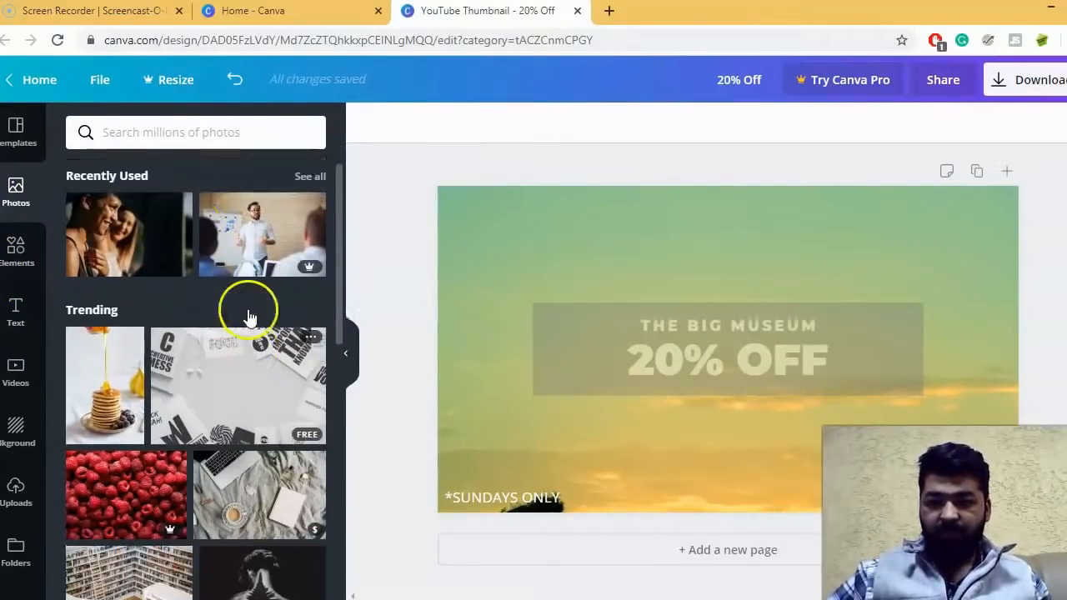
{"action": "left_click", "coordinate": [170, 135]}
{"action": "type", "text": "museum"}
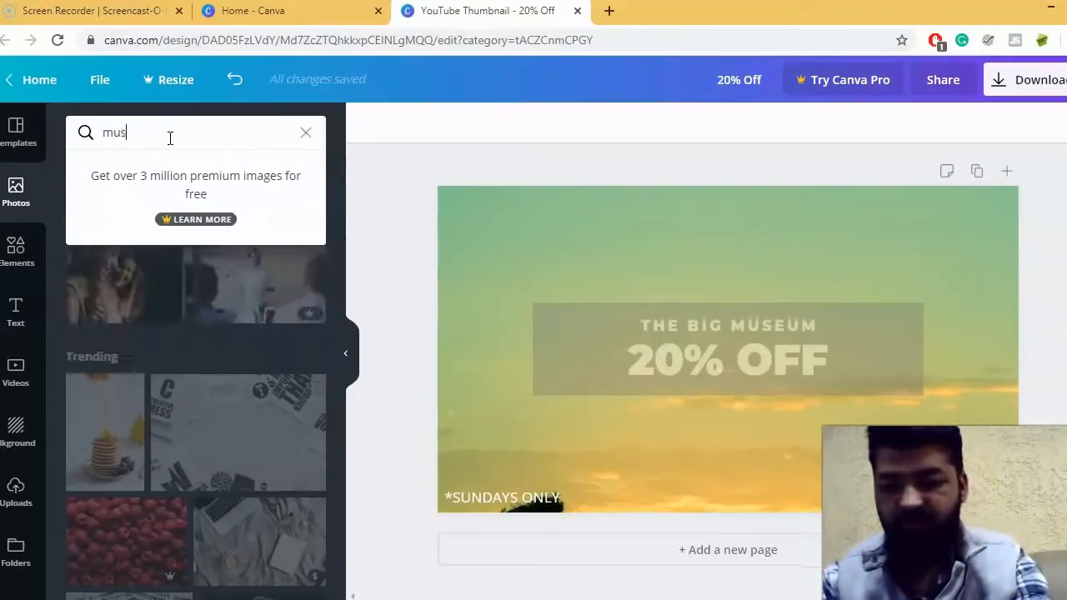
{"action": "key", "text": "Return"}
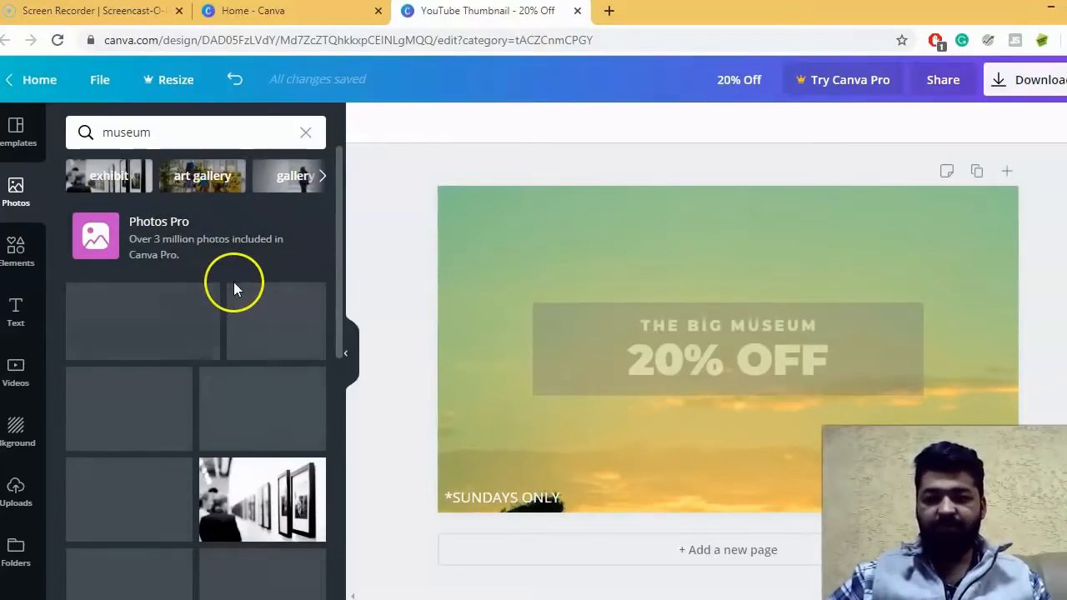
{"action": "scroll", "coordinate": [234, 283], "scroll_direction": "down", "scroll_amount": 1}
{"action": "scroll", "coordinate": [238, 285], "scroll_direction": "up", "scroll_amount": 1}
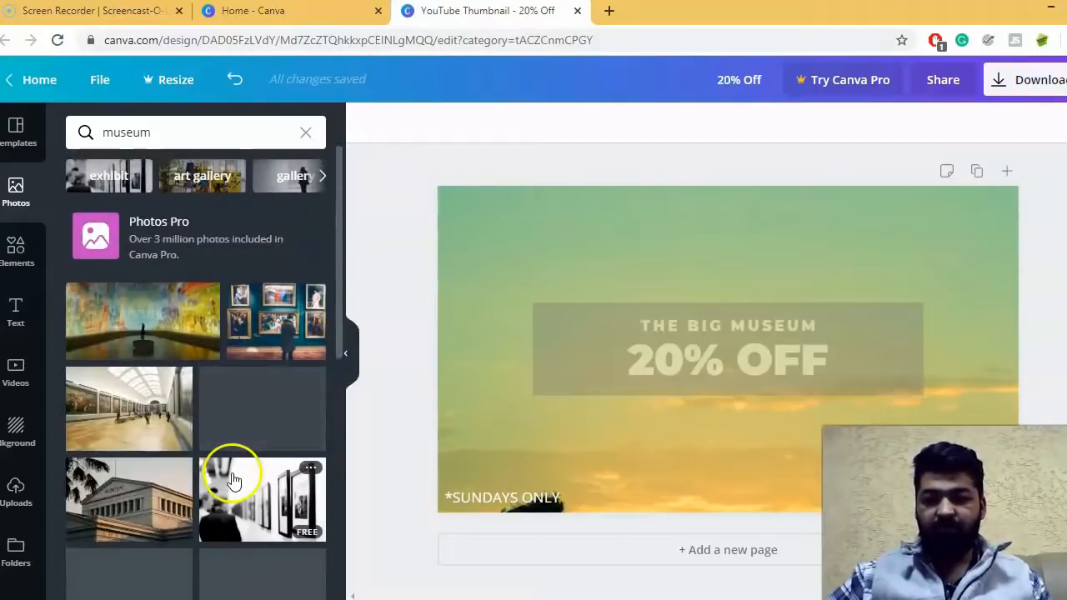
{"action": "left_click_drag", "start_coordinate": [215, 493], "coordinate": [468, 218]}
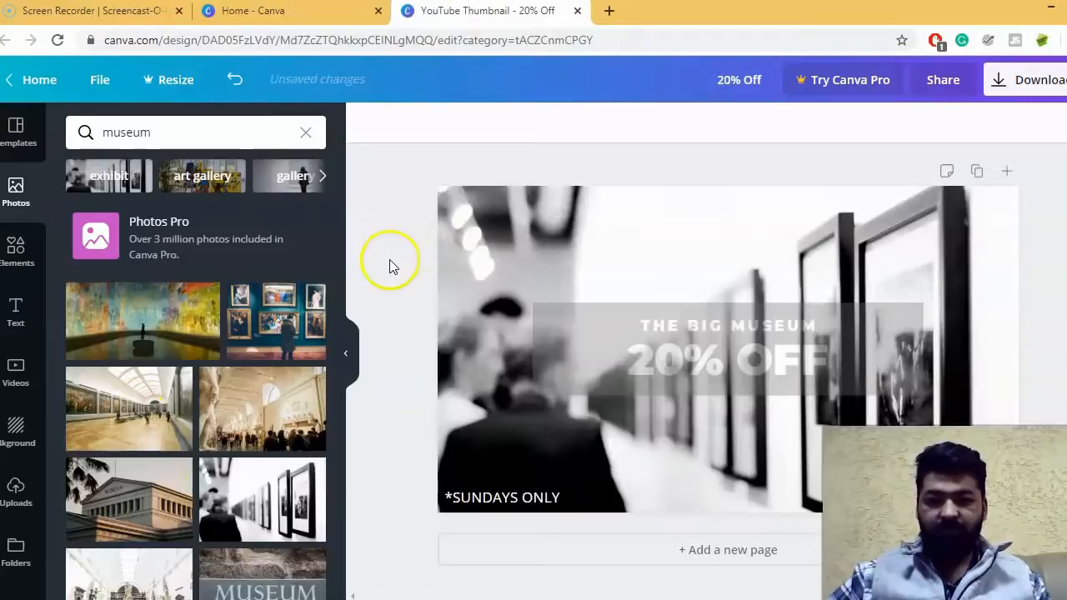
- Set the transparency of the grey title box to 62
{"action": "left_click", "coordinate": [594, 320]}
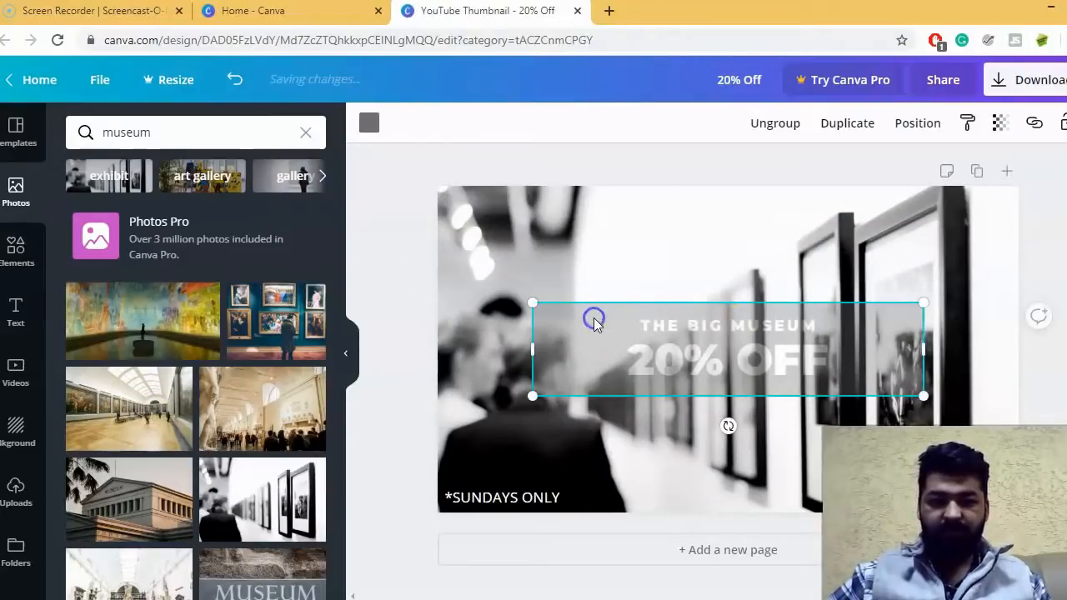
{"action": "left_click", "coordinate": [369, 122]}
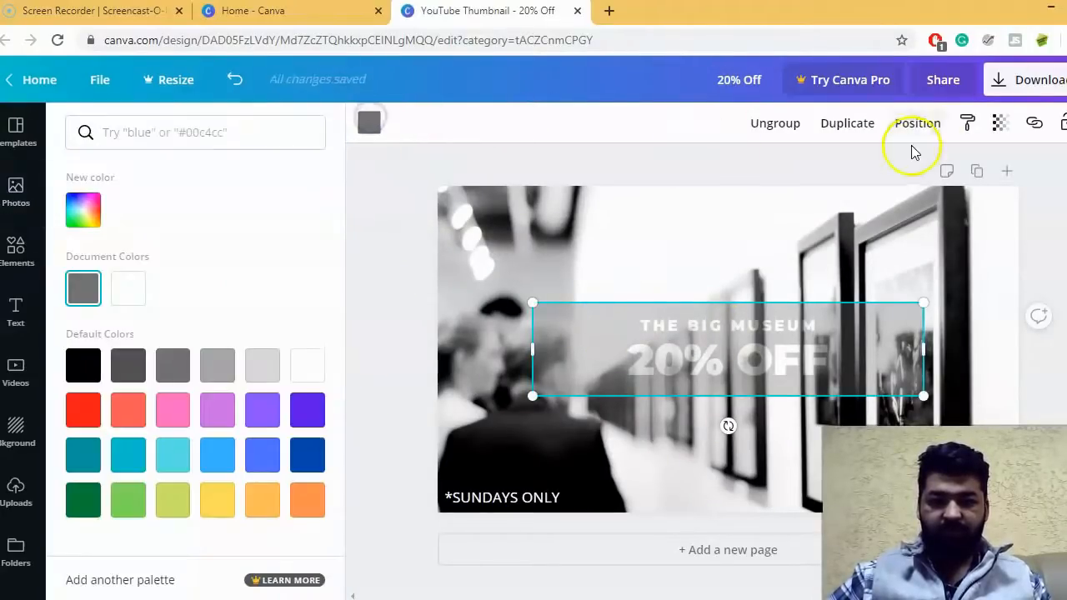
{"action": "left_click", "coordinate": [1007, 131]}
{"action": "left_click_drag", "start_coordinate": [892, 165], "coordinate": [919, 168]}
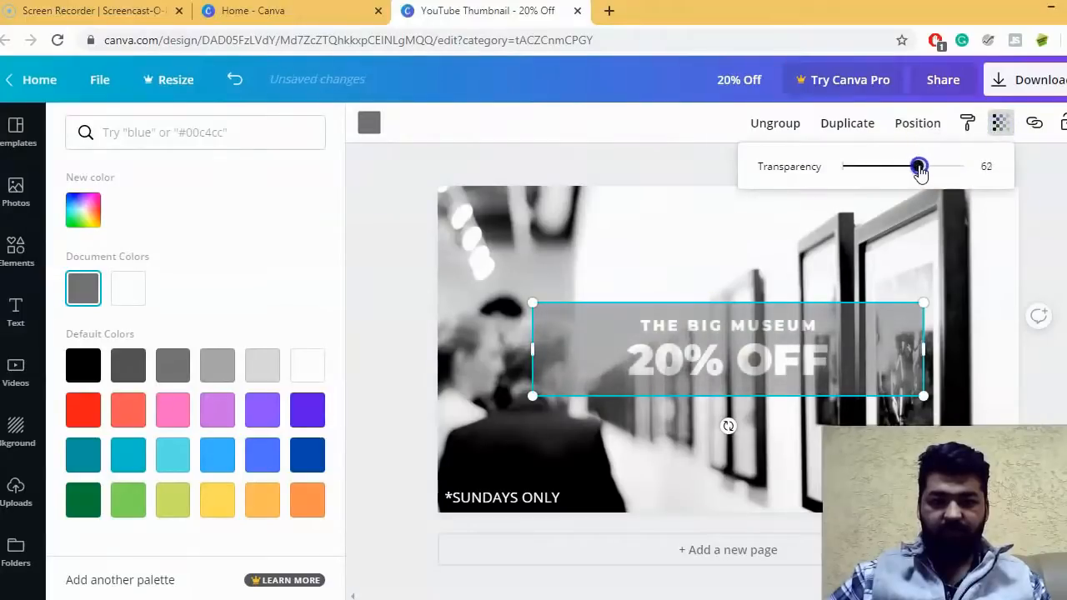
{"action": "left_click", "coordinate": [397, 305]}
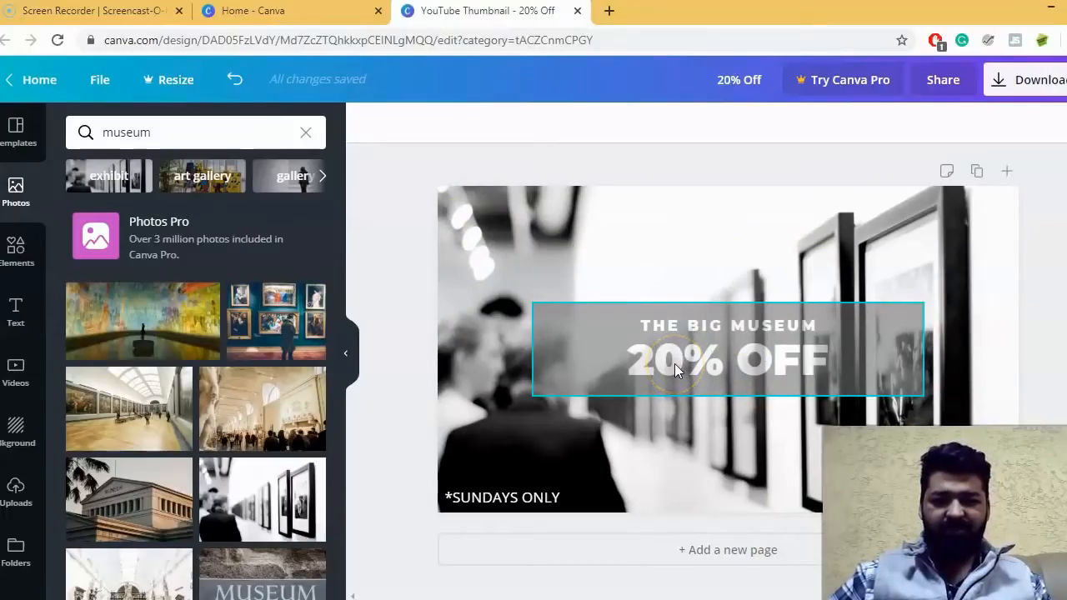
{"action": "left_click", "coordinate": [567, 357]}
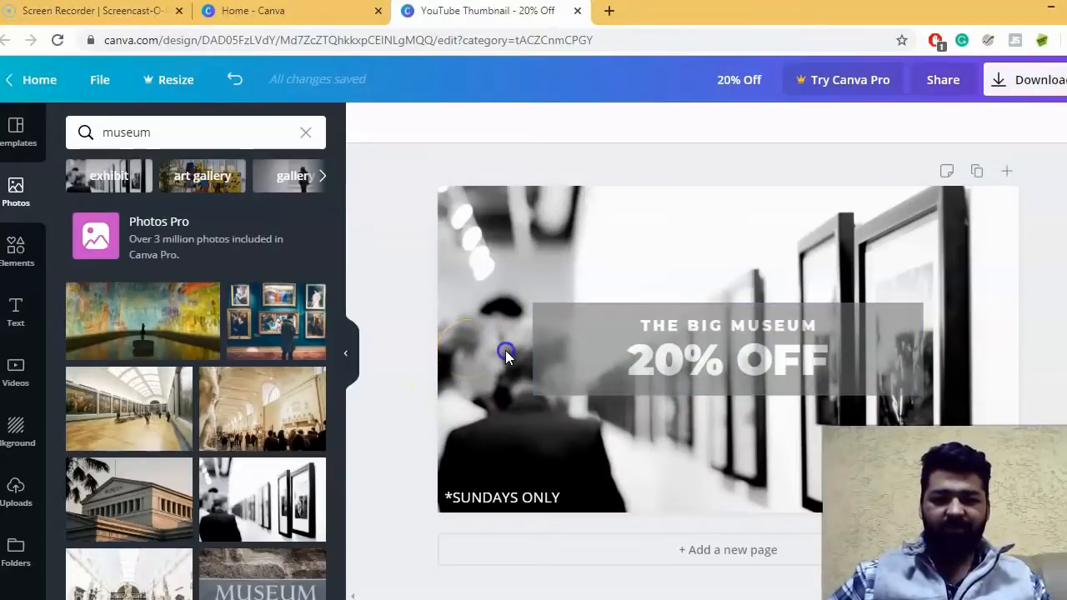
{"action": "left_click", "coordinate": [573, 357]}
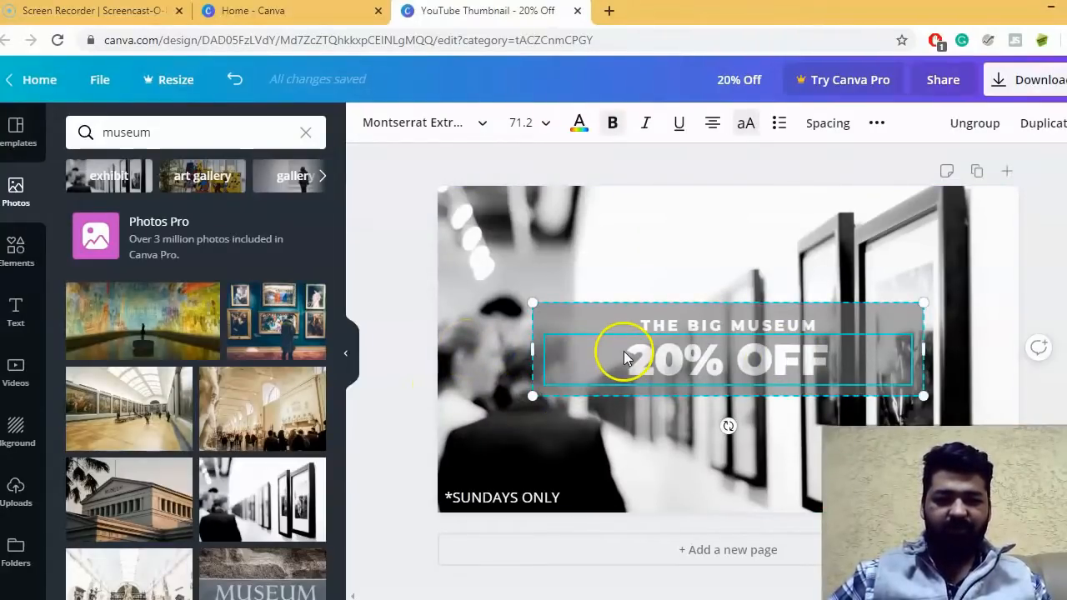
{"action": "left_click", "coordinate": [565, 251]}
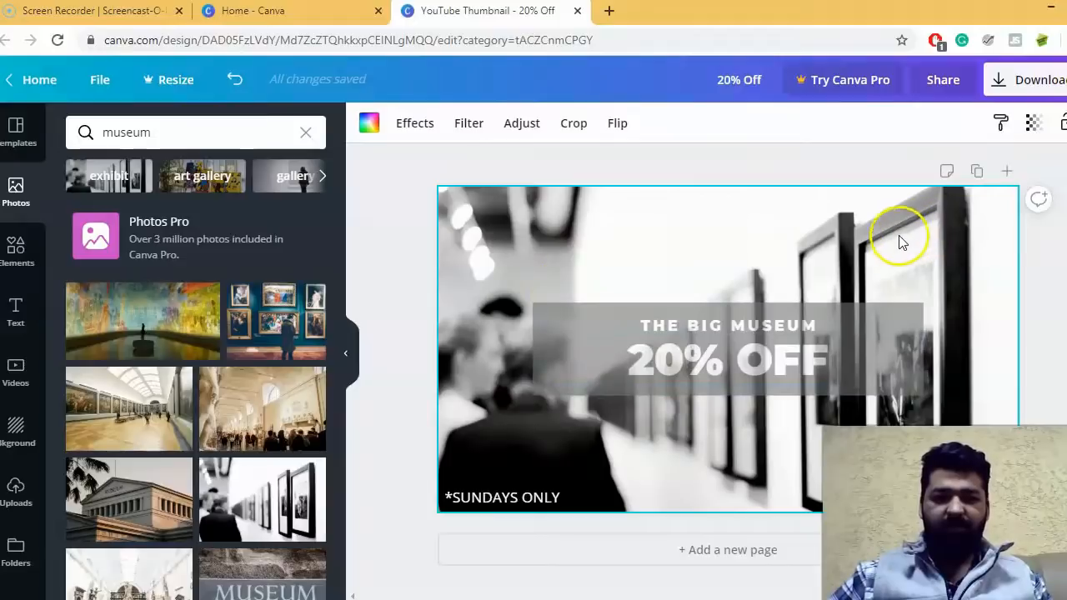
- Download the thumbnail as a PNG named "20% Off" to the Desktop and open the saved image in Windows Photo Viewer
{"action": "left_click", "coordinate": [1030, 82]}
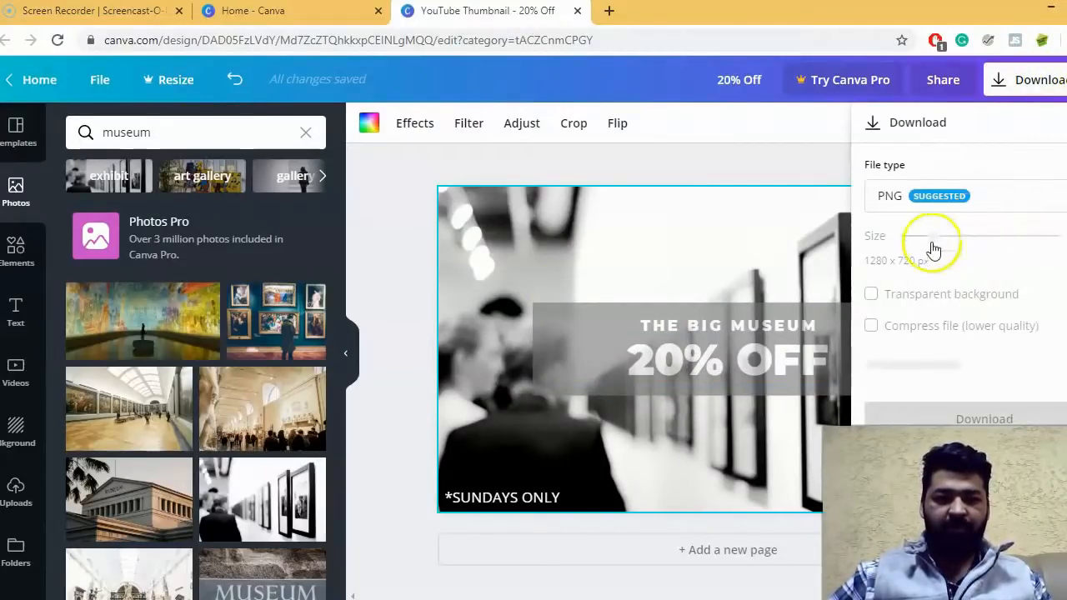
{"action": "left_click", "coordinate": [965, 378]}
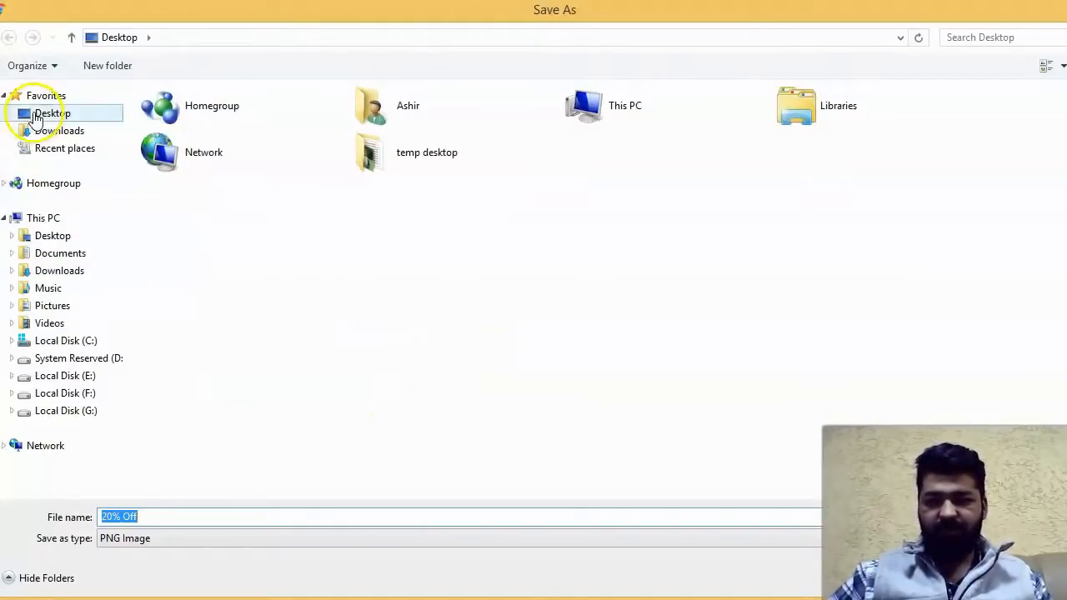
{"action": "left_click", "coordinate": [35, 113]}
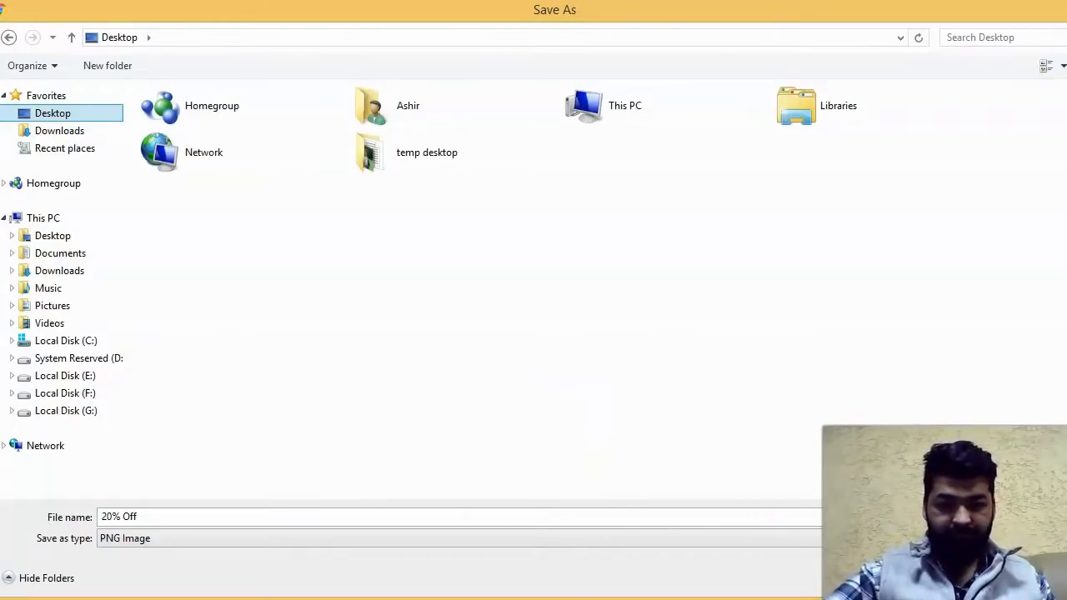
{"action": "left_click", "coordinate": [995, 578]}
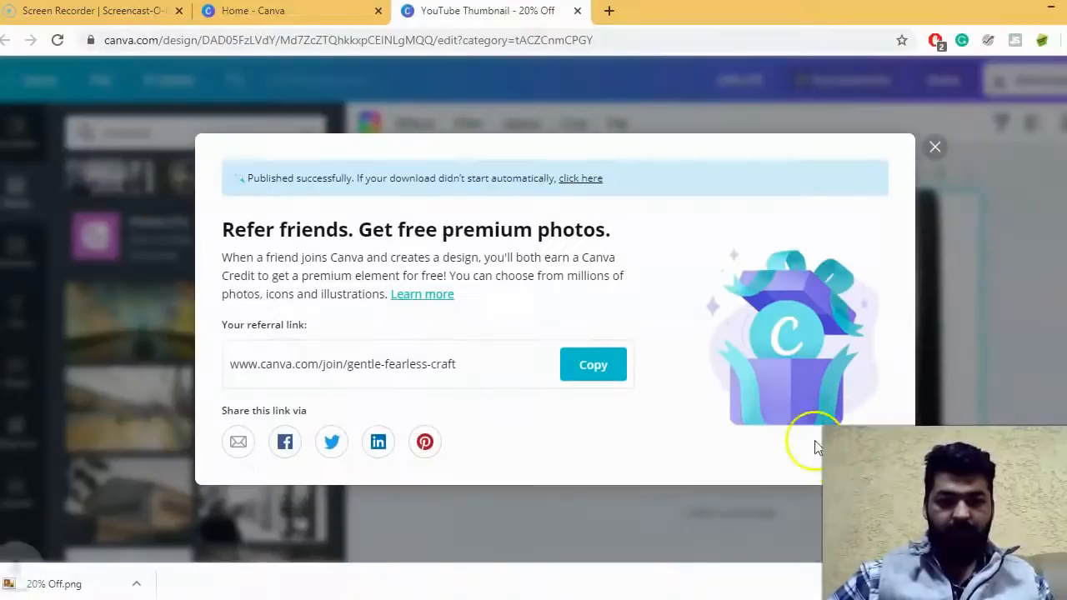
{"action": "left_click", "coordinate": [98, 584]}
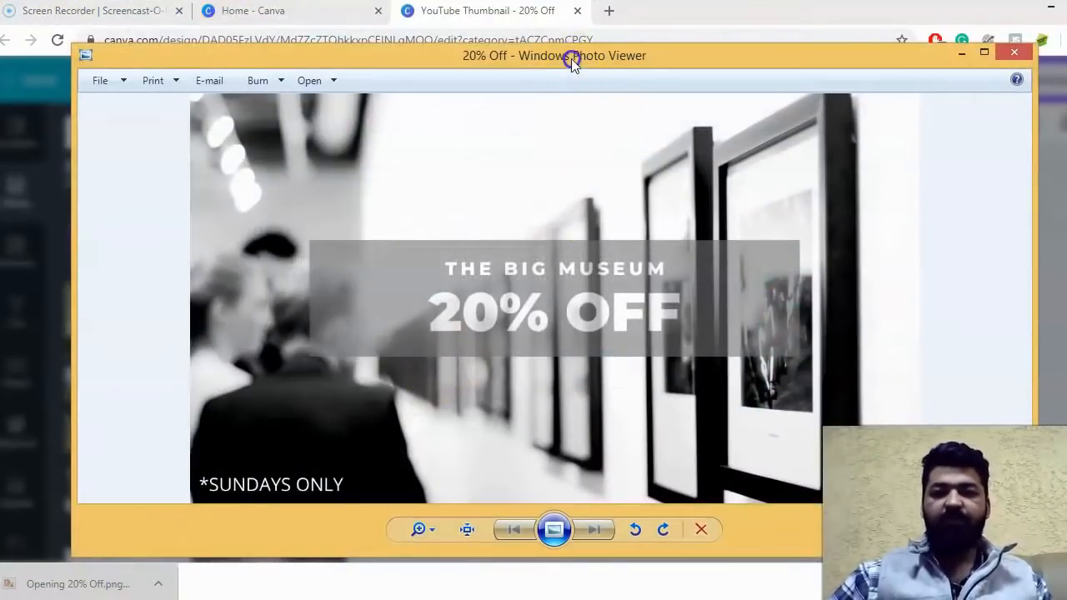
{"action": "left_click_drag", "start_coordinate": [573, 57], "coordinate": [576, 52]}
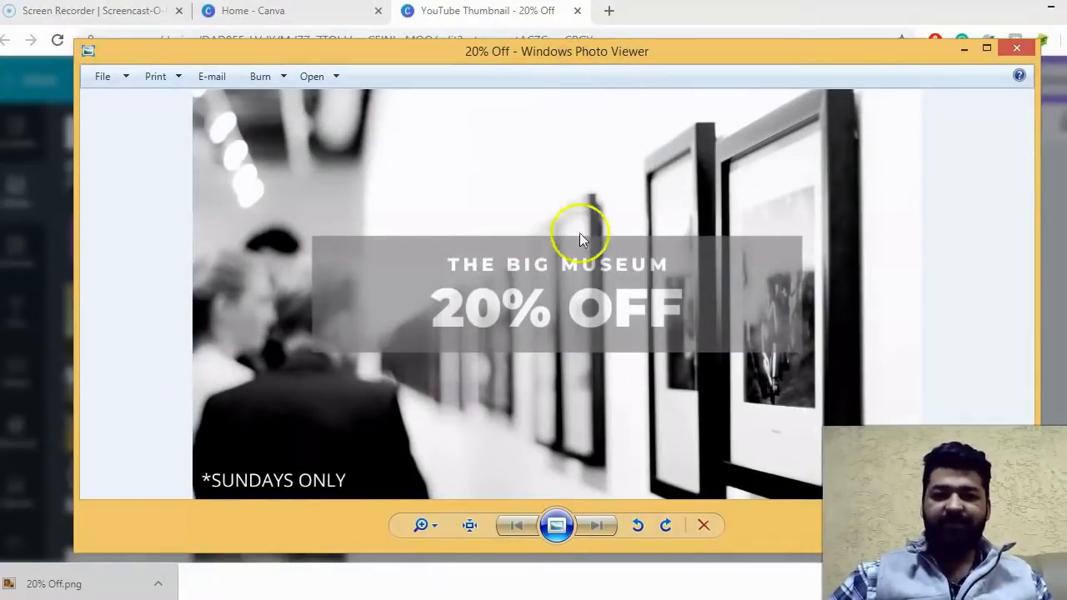